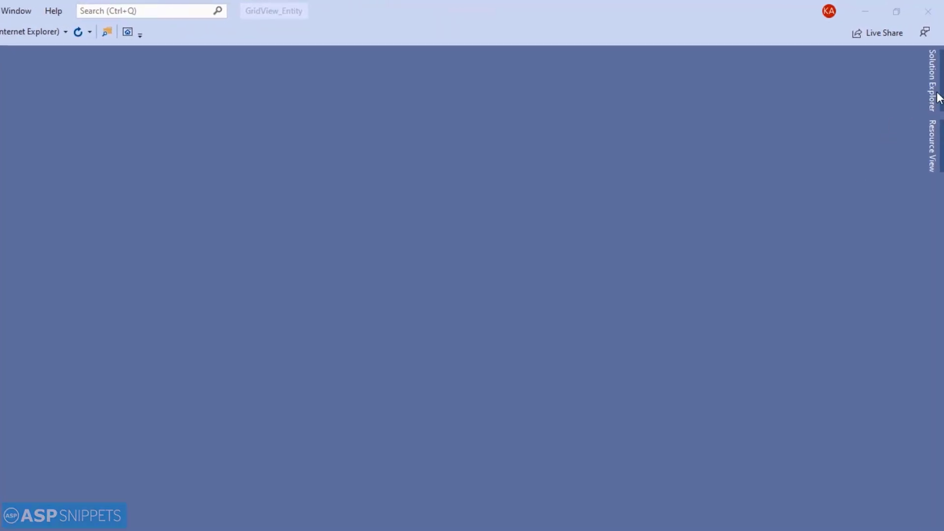
- Add an ADO.NET Entity Data Model named Customers in App_Code, using EF Designer from database
{"action": "left_click", "coordinate": [931, 81]}
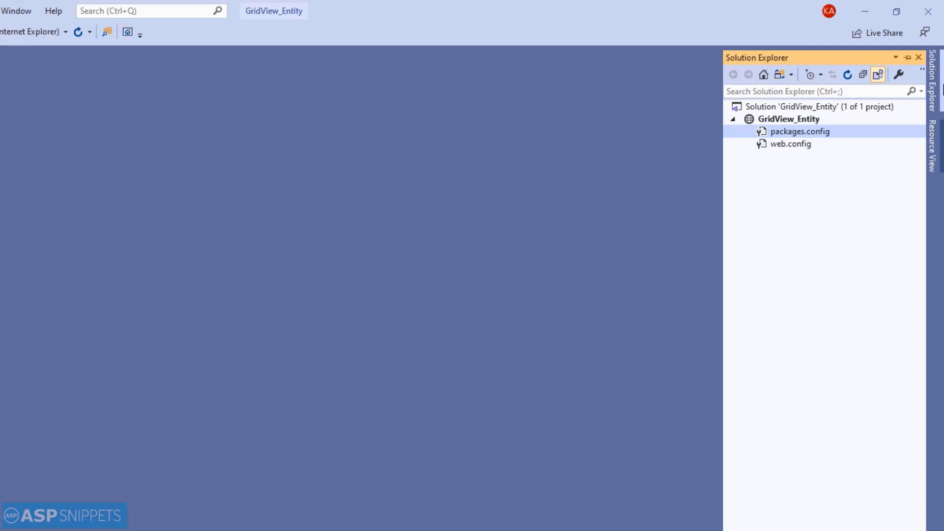
{"action": "right_click", "coordinate": [812, 119]}
{"action": "mouse_move", "coordinate": [735, 195]}
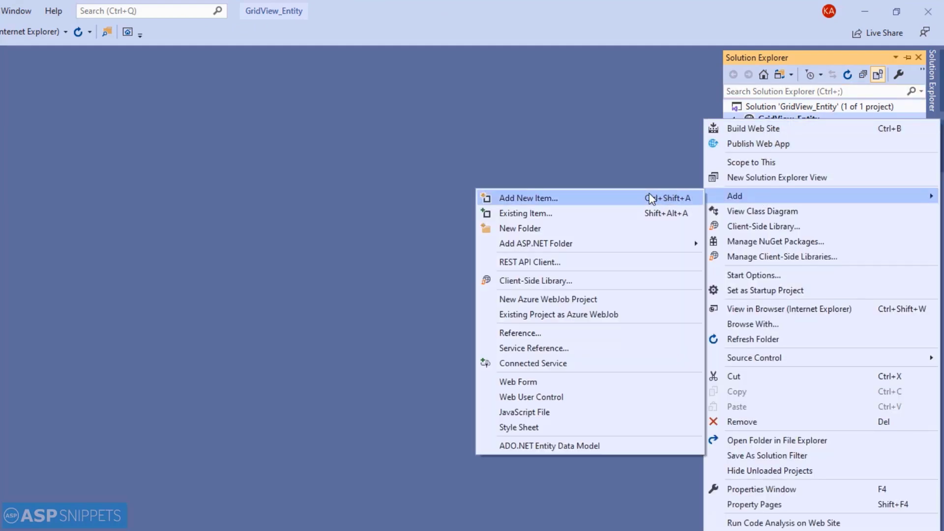
{"action": "left_click", "coordinate": [538, 197]}
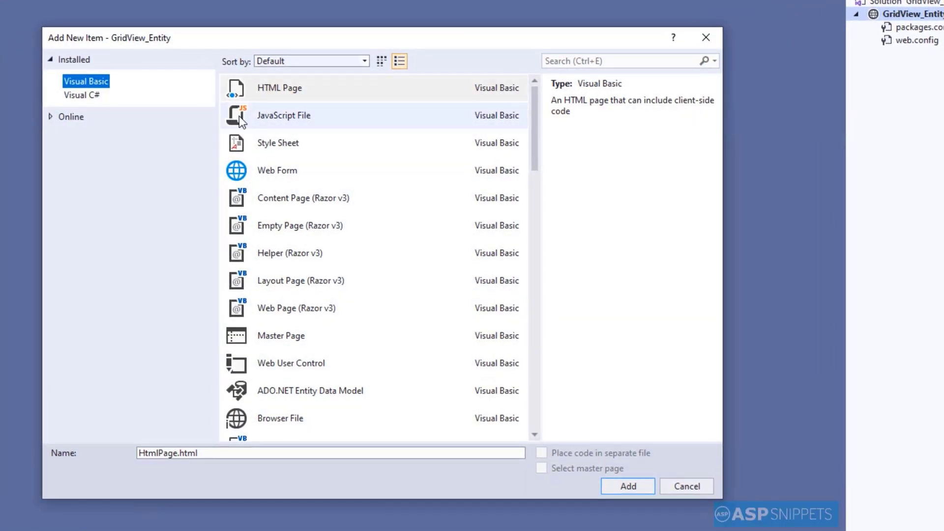
{"action": "left_click", "coordinate": [275, 389]}
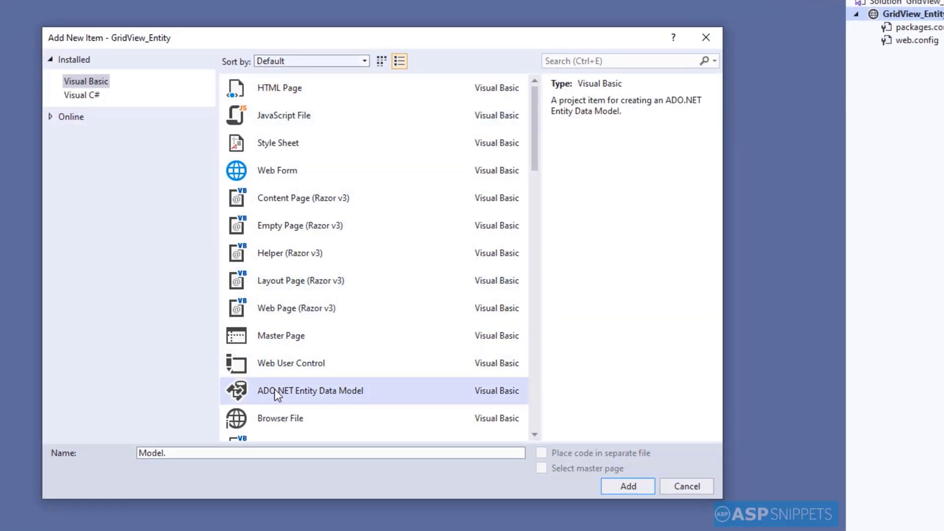
{"action": "double_click", "coordinate": [262, 452]}
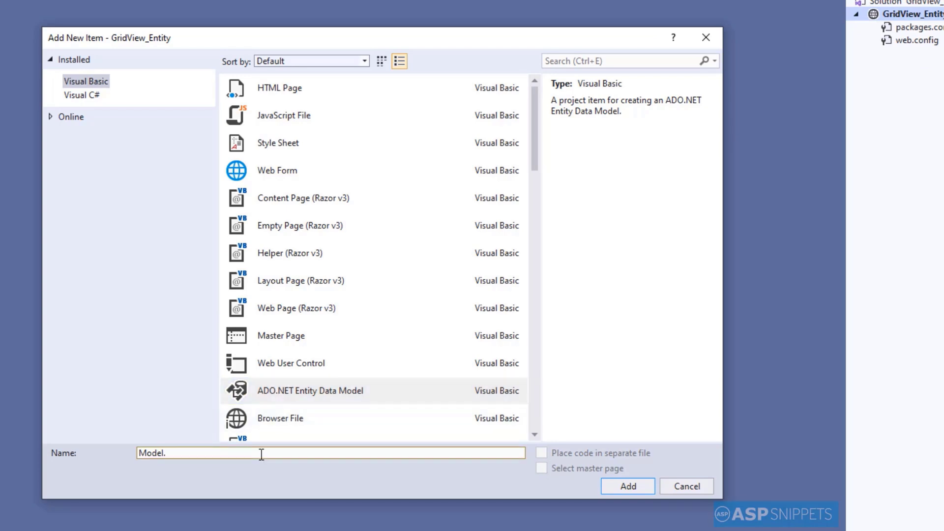
{"action": "type", "text": "Customers"}
{"action": "left_click", "coordinate": [620, 485]}
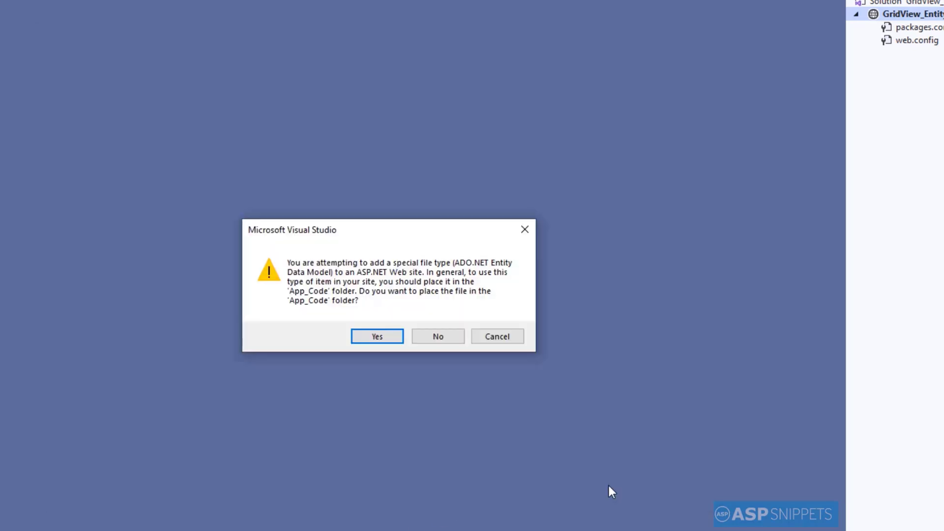
{"action": "left_click", "coordinate": [383, 337]}
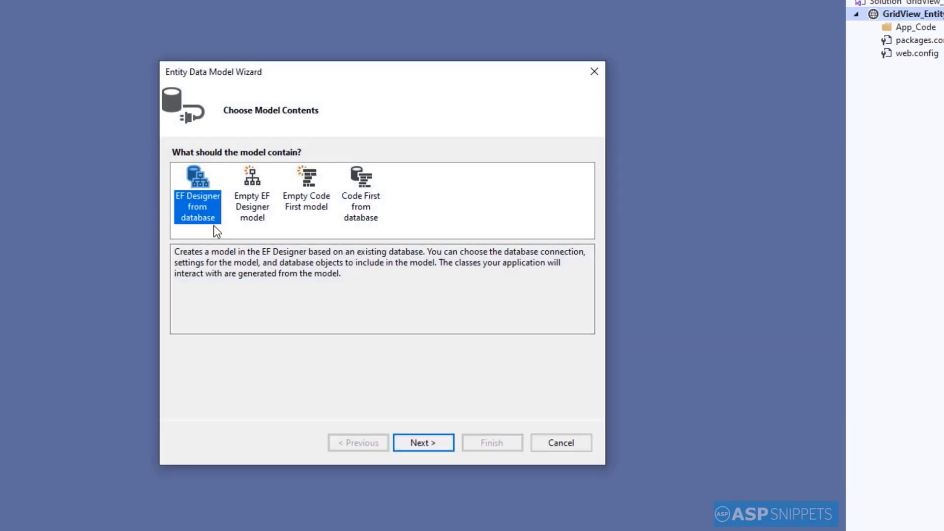
{"action": "left_click", "coordinate": [423, 443]}
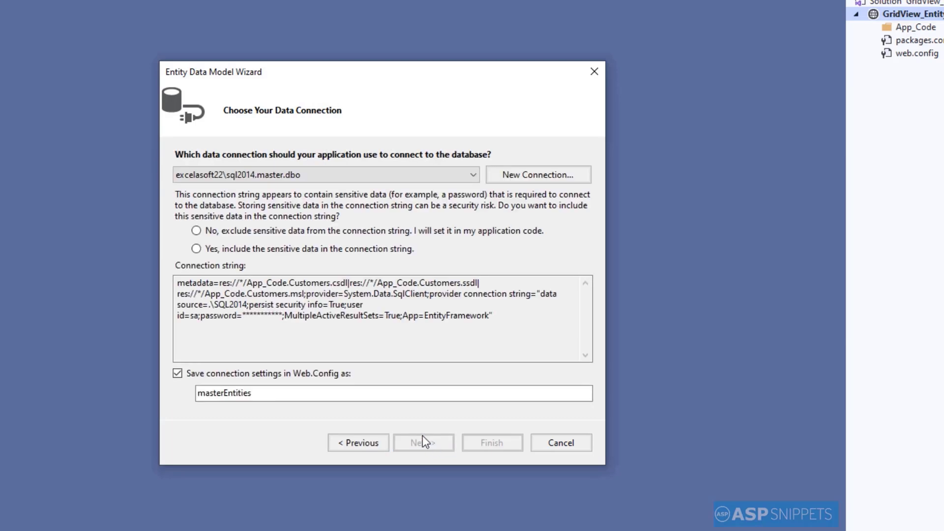
- Define a new connection to server .\SQL2014 with SQL Server Authentication and a saved password
{"action": "left_click", "coordinate": [527, 174]}
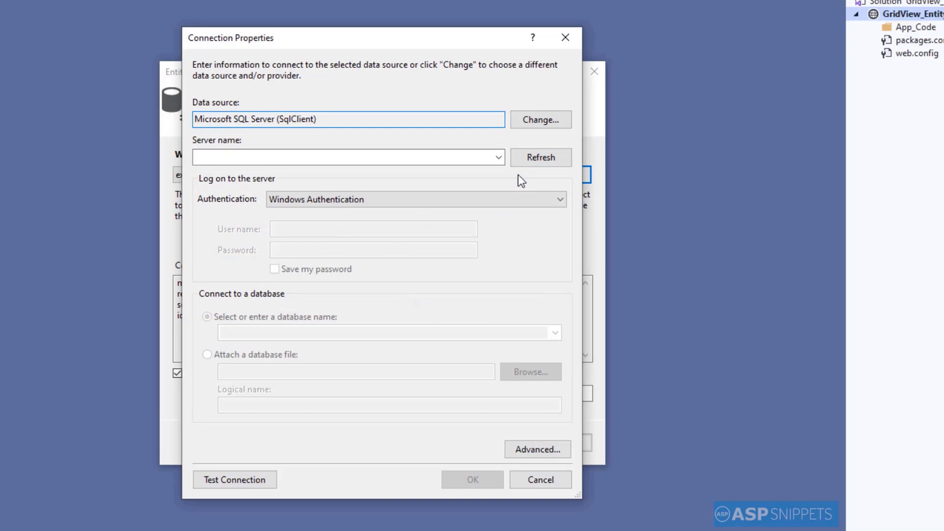
{"action": "left_click", "coordinate": [424, 155]}
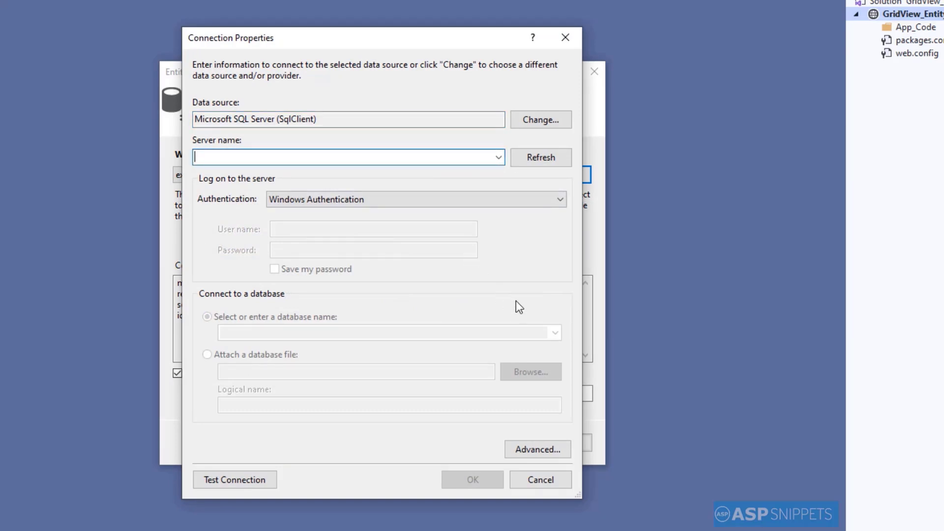
{"action": "type", "text": "."}
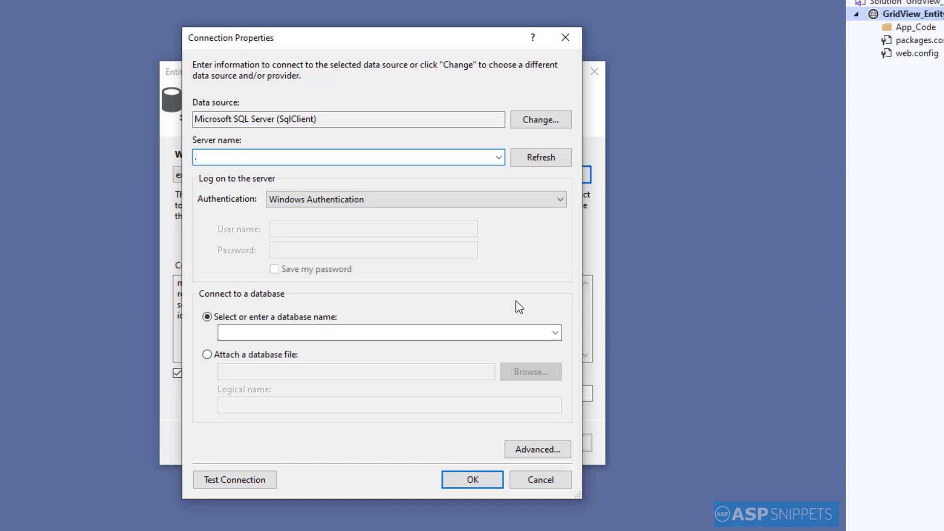
{"action": "type", "text": "\\SQL2014"}
{"action": "left_click", "coordinate": [491, 199]}
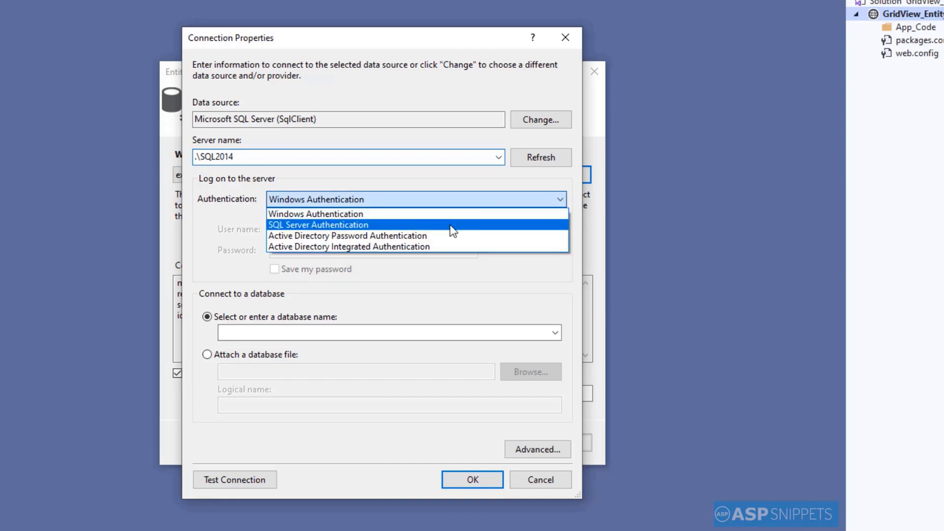
{"action": "left_click", "coordinate": [443, 214]}
{"action": "left_click", "coordinate": [432, 232]}
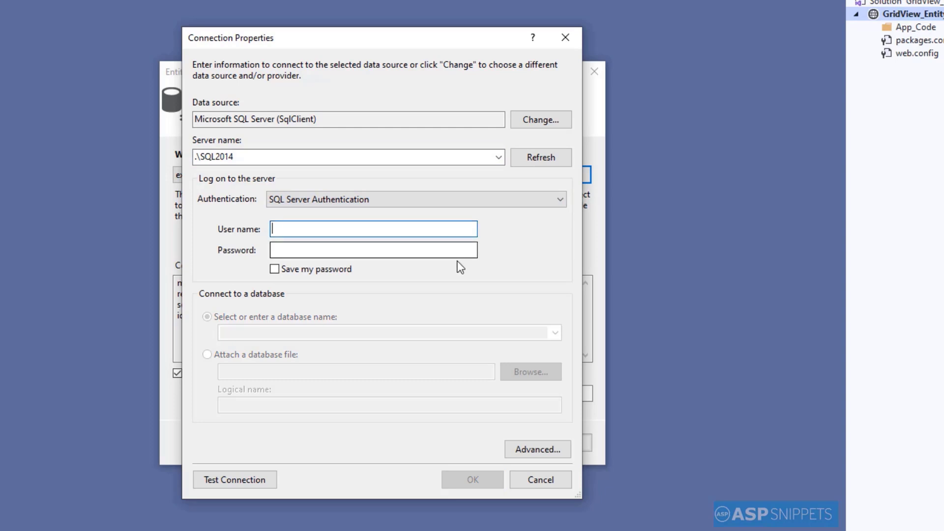
{"action": "type", "text": "sa"}
{"action": "left_click", "coordinate": [445, 251]}
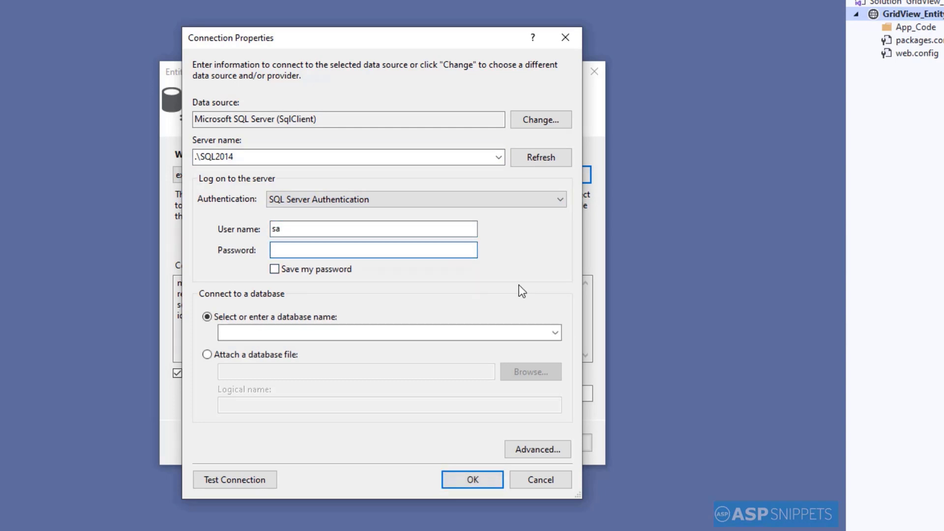
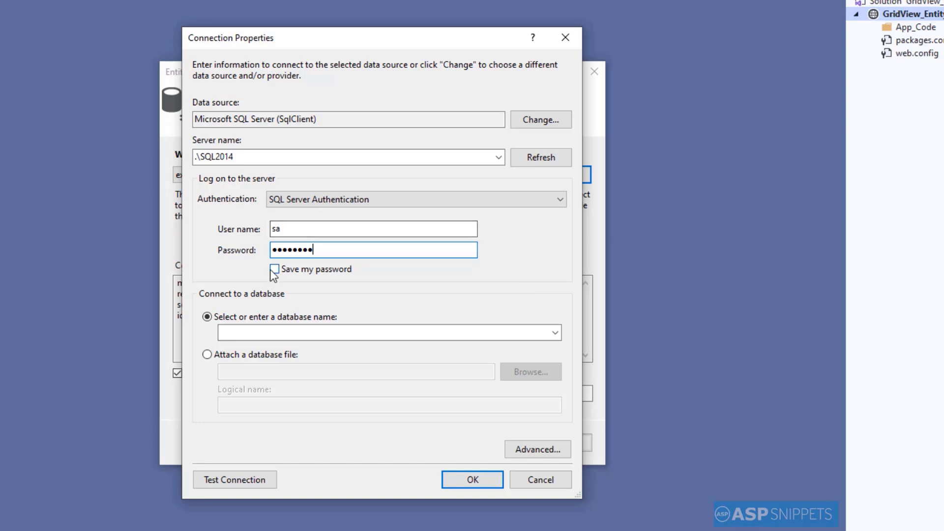
{"action": "left_click", "coordinate": [275, 270]}
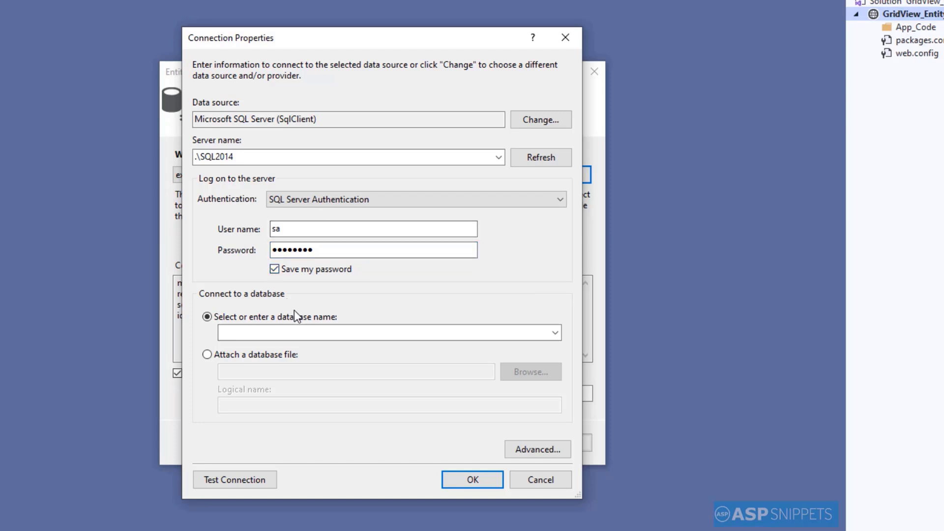
- Choose the Northwind database, test the connection successfully and accept it
{"action": "left_click", "coordinate": [342, 332]}
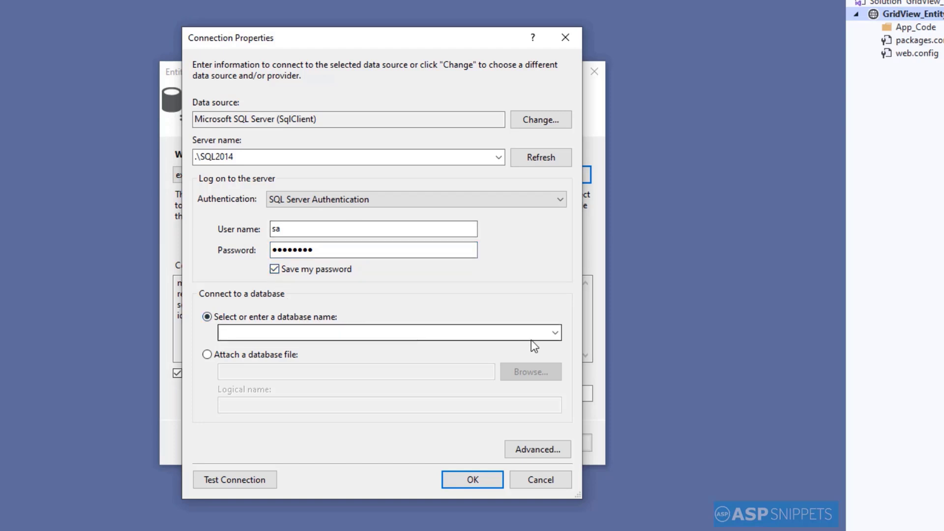
{"action": "left_click", "coordinate": [556, 333]}
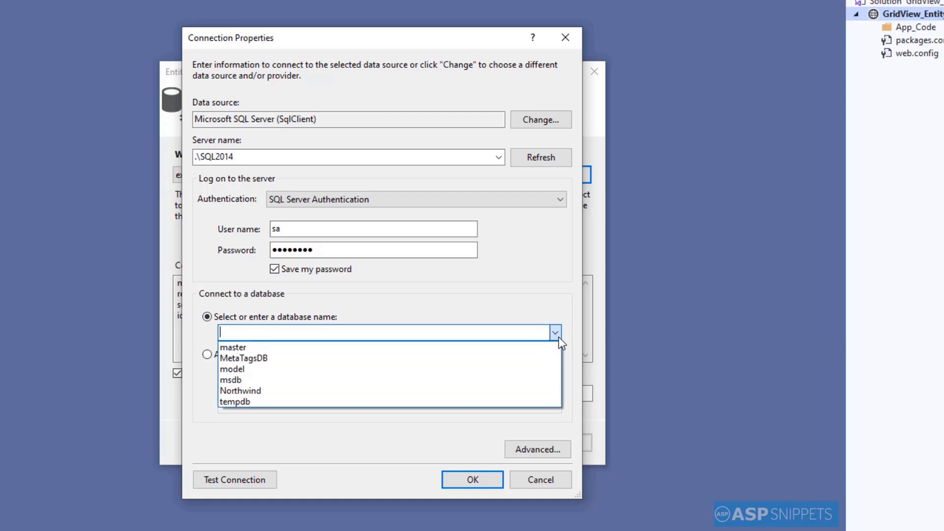
{"action": "left_click", "coordinate": [274, 391]}
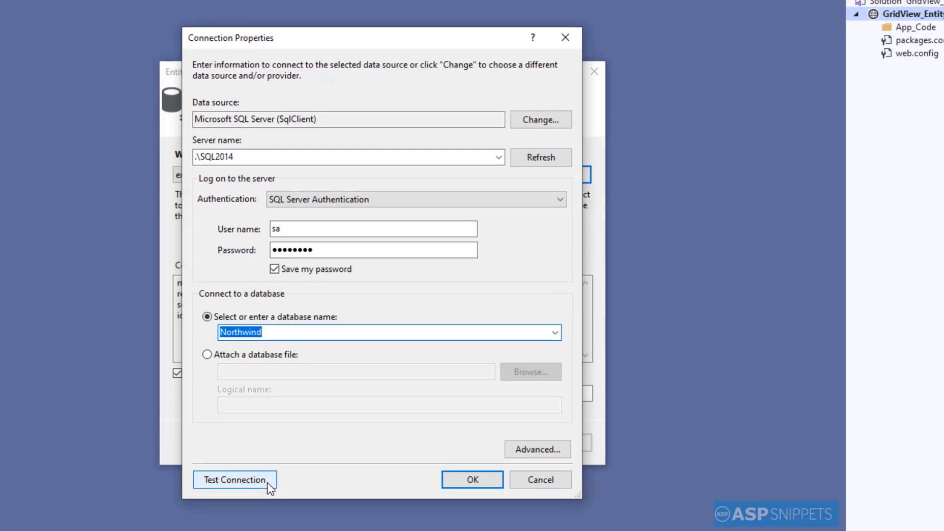
{"action": "left_click", "coordinate": [267, 482]}
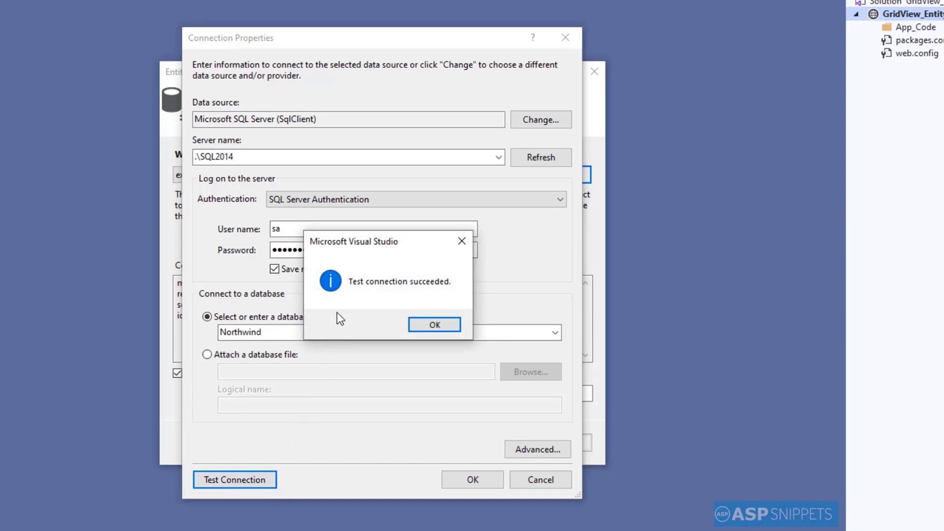
{"action": "left_click", "coordinate": [434, 325]}
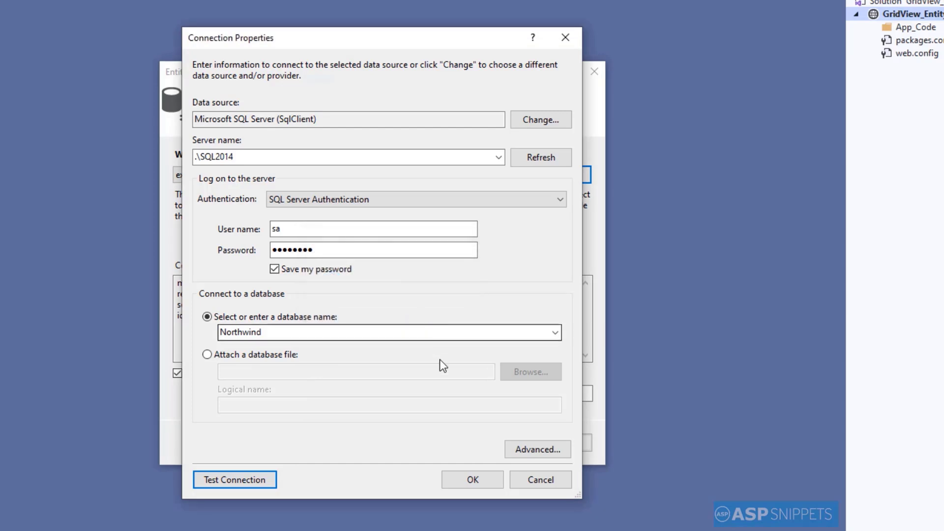
{"action": "left_click", "coordinate": [472, 480]}
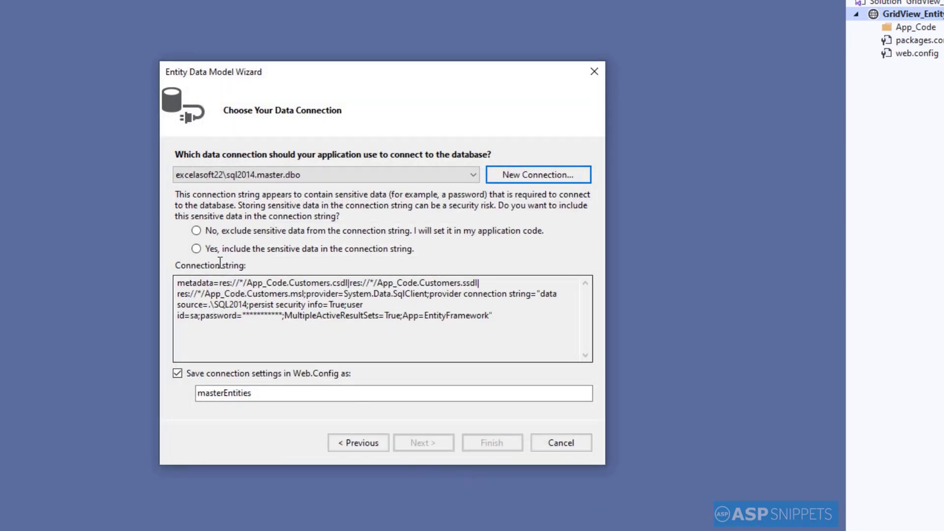
- Include sensitive data in the connection string and continue past the Entity Framework version page
{"action": "left_click", "coordinate": [300, 251]}
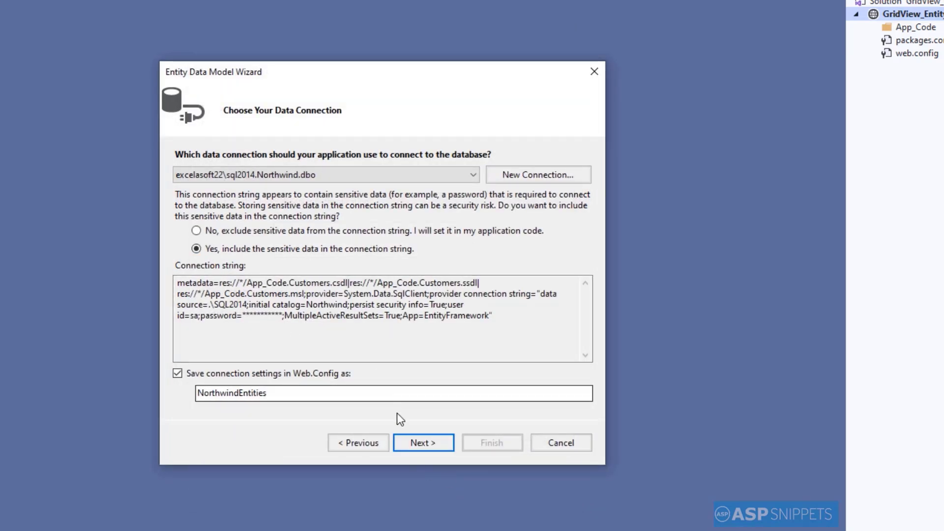
{"action": "left_click", "coordinate": [423, 443]}
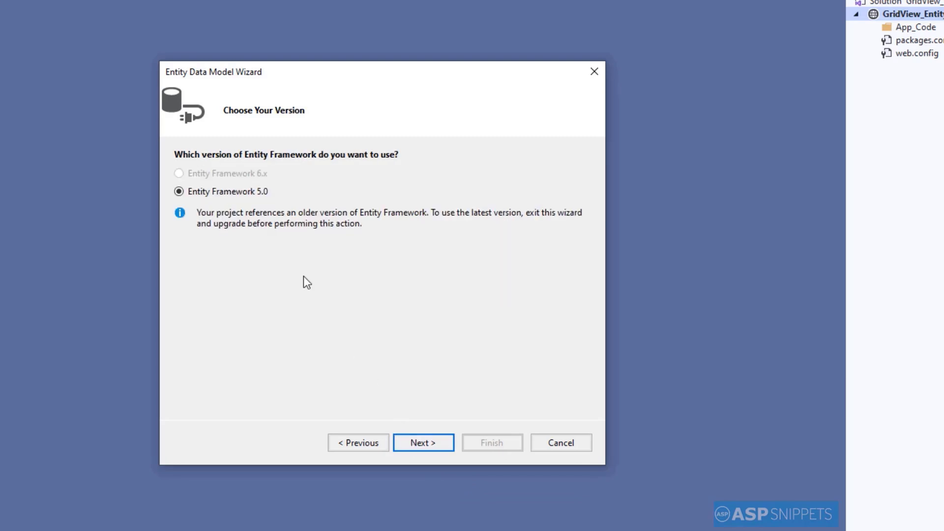
{"action": "left_click", "coordinate": [408, 446]}
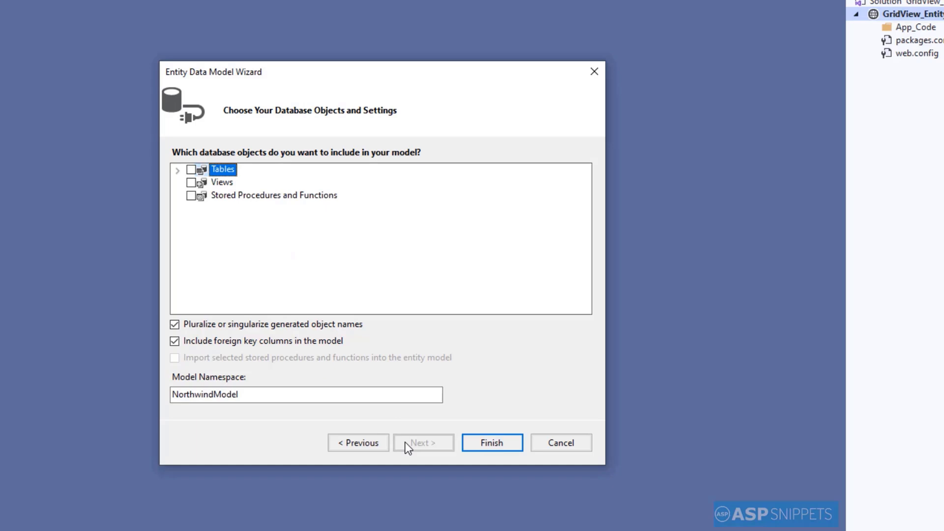
- Tick the Customers table under Tables > dbo and review the model namespace
{"action": "left_click", "coordinate": [178, 170]}
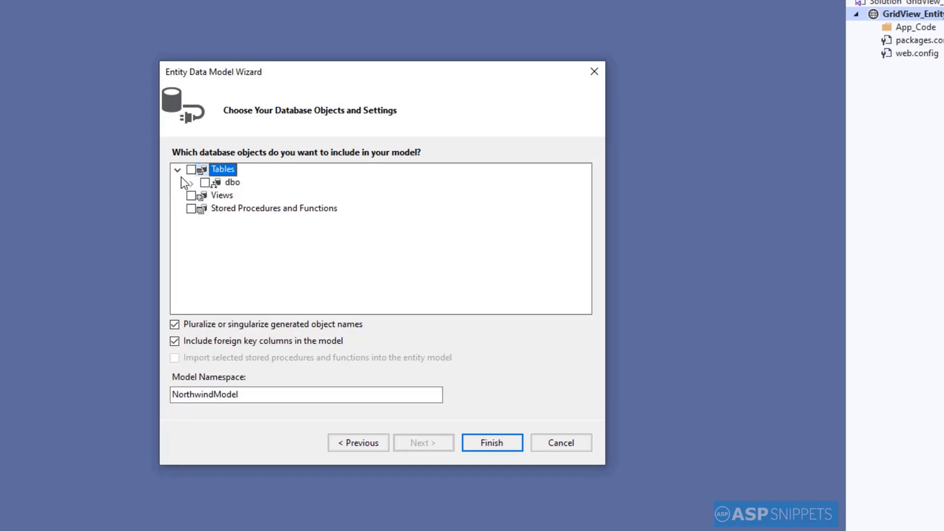
{"action": "left_click", "coordinate": [190, 182]}
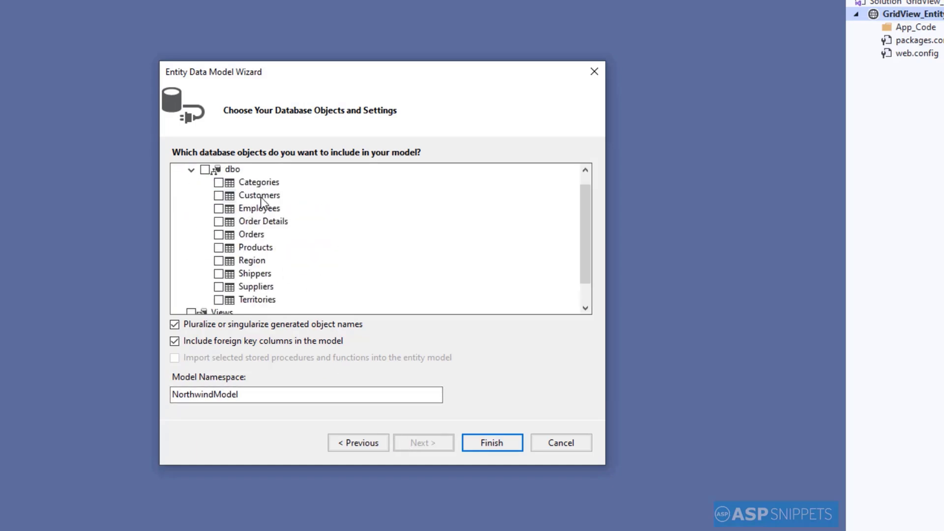
{"action": "left_click", "coordinate": [260, 195]}
{"action": "left_click", "coordinate": [218, 195]}
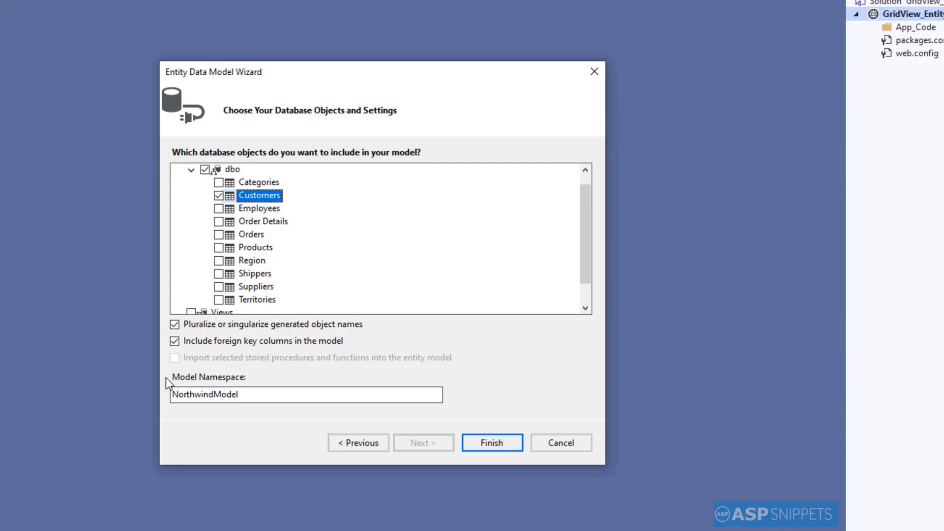
{"action": "left_click_drag", "start_coordinate": [242, 394], "coordinate": [166, 394]}
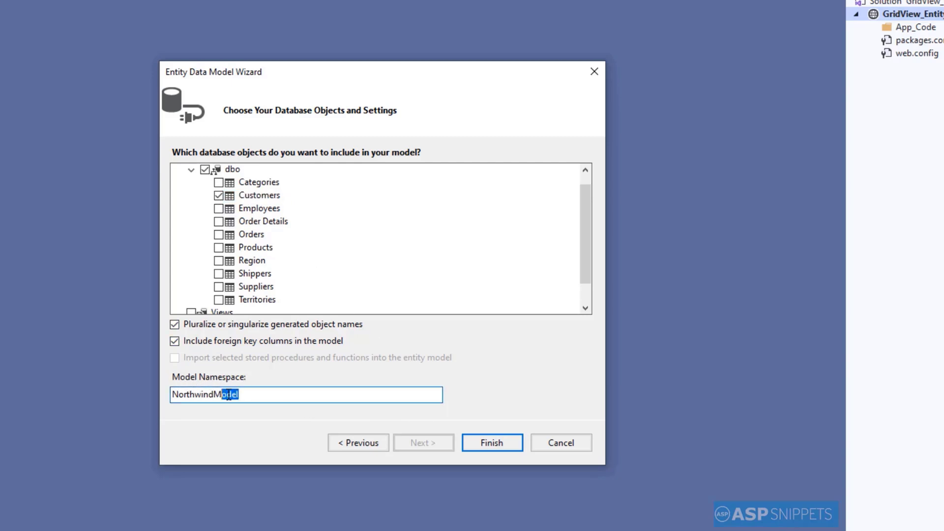
{"action": "left_click", "coordinate": [242, 395]}
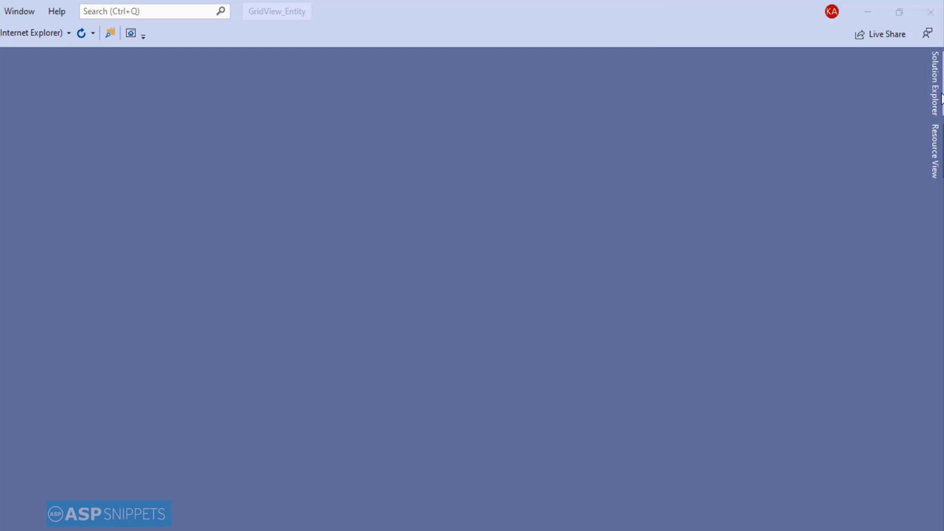
- Add a Class item named CustomerDS.vb to the App_Code folder
{"action": "left_click", "coordinate": [934, 81]}
{"action": "right_click", "coordinate": [825, 137]}
{"action": "mouse_move", "coordinate": [776, 147]}
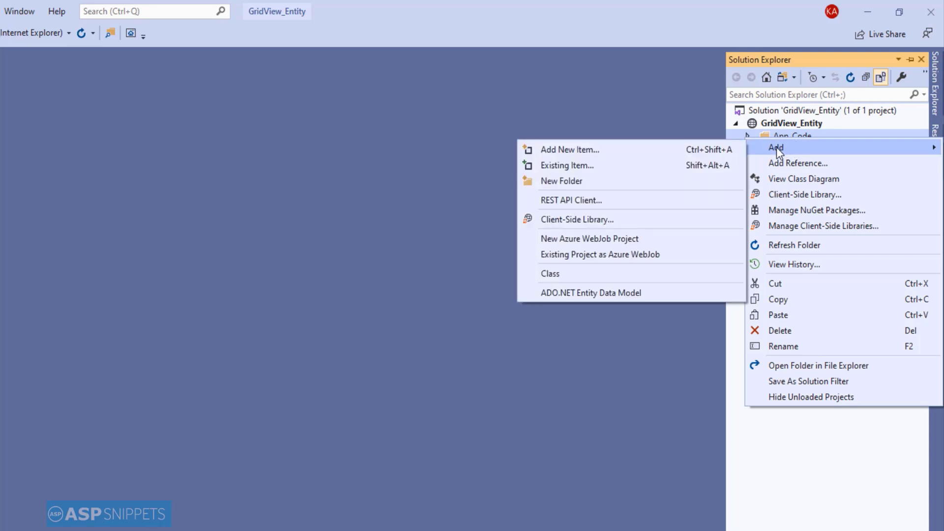
{"action": "left_click", "coordinate": [655, 149]}
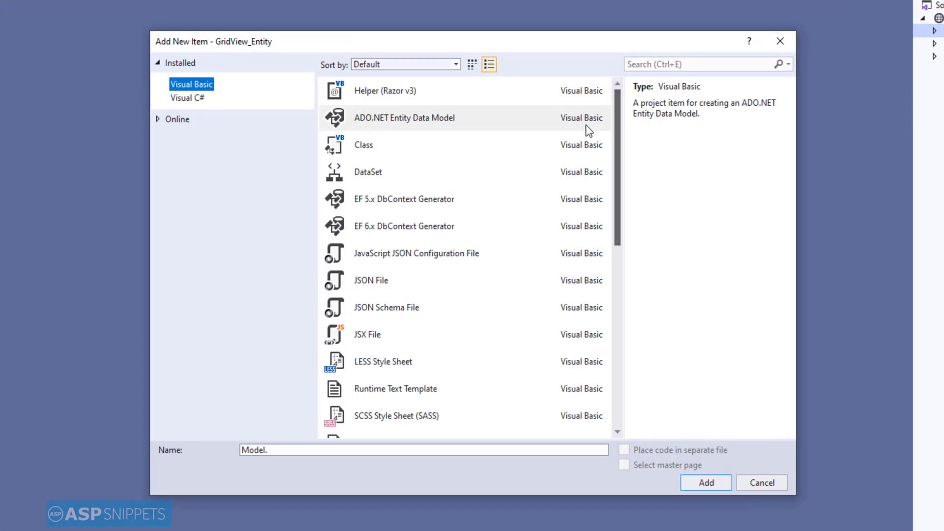
{"action": "left_click", "coordinate": [517, 145]}
{"action": "left_click_drag", "start_coordinate": [268, 449], "coordinate": [262, 450]}
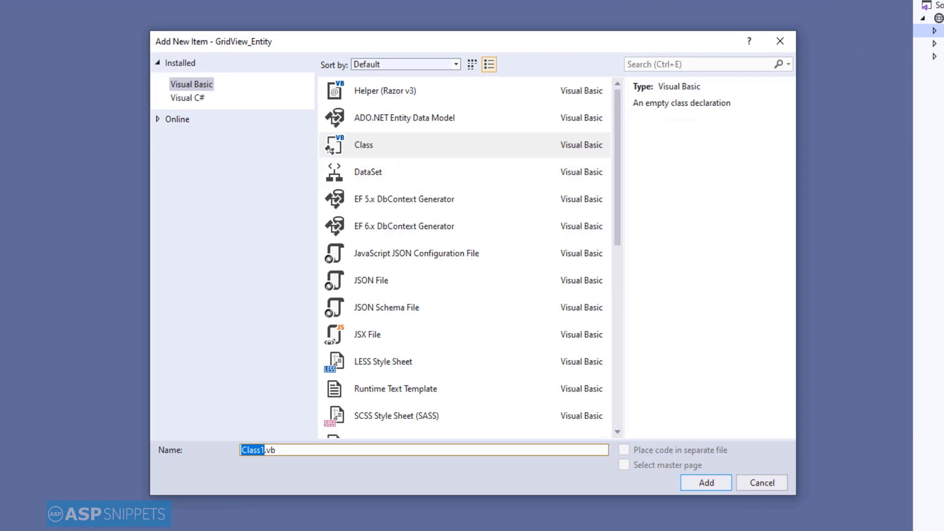
{"action": "type", "text": "CustomerDS"}
{"action": "left_click", "coordinate": [705, 483]}
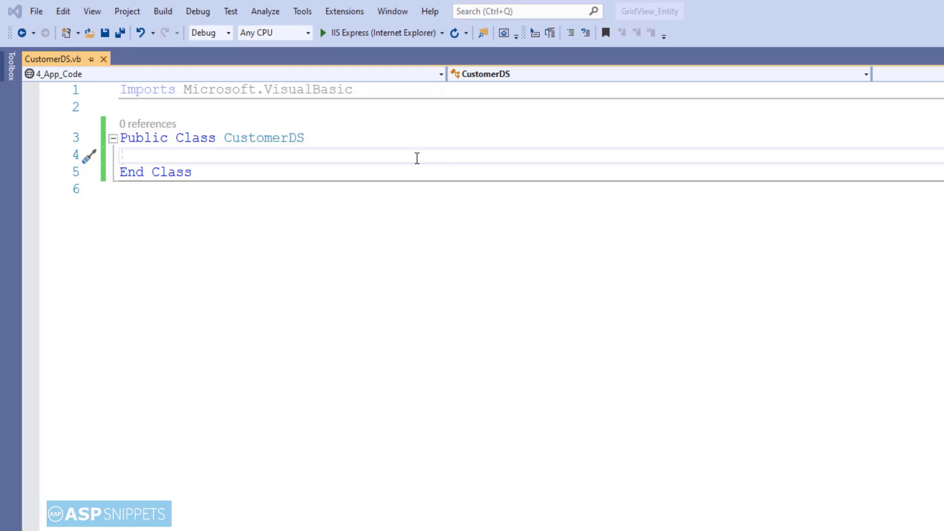
- Write GetCustomers(startIndex, maxRows) As List(Of Customer) with a Using NorthwindEntities block
{"action": "left_click", "coordinate": [224, 155]}
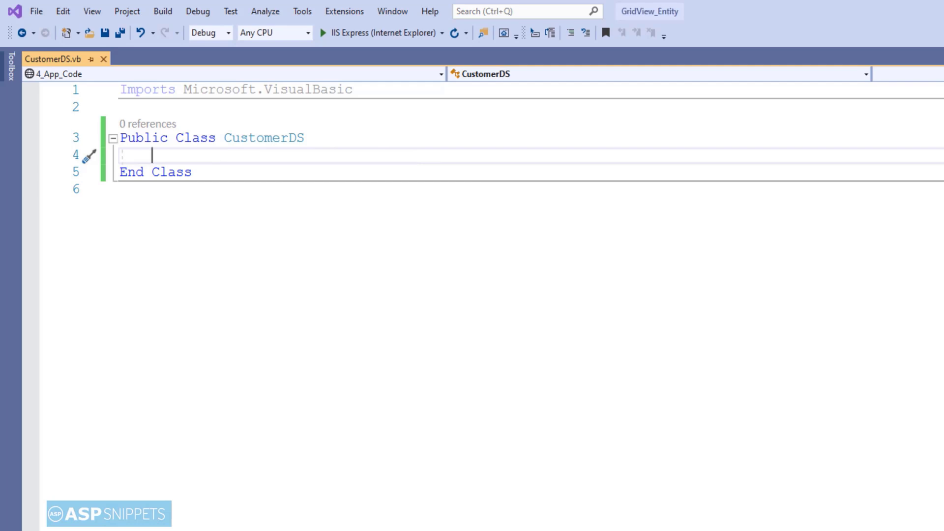
{"action": "type", "text": "Pub"}
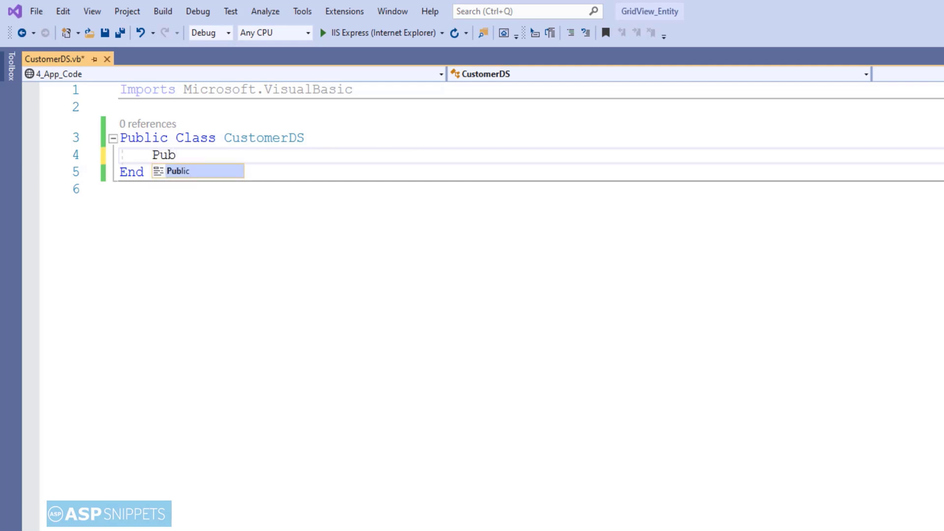
{"action": "type", "text": "lic fun"}
{"action": "key", "text": "Tab"}
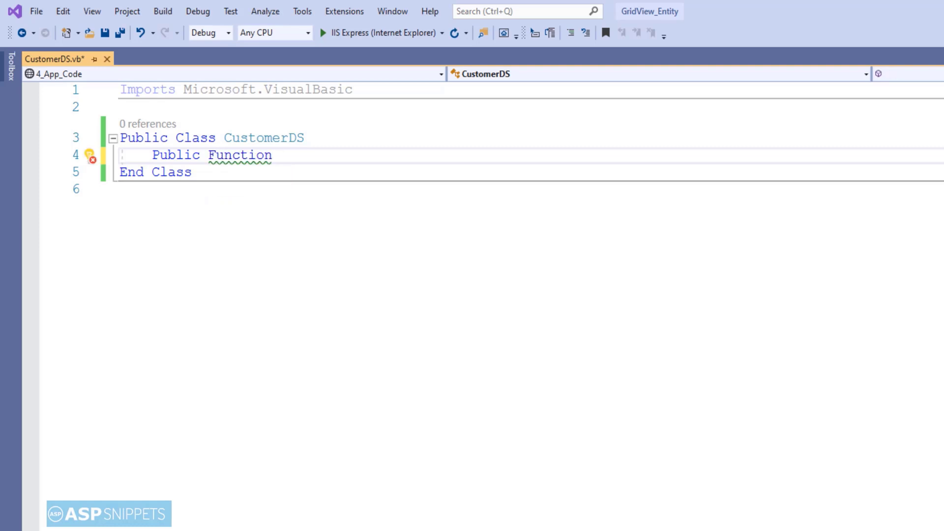
{"action": "type", "text": "GetCustomers(startIndex"}
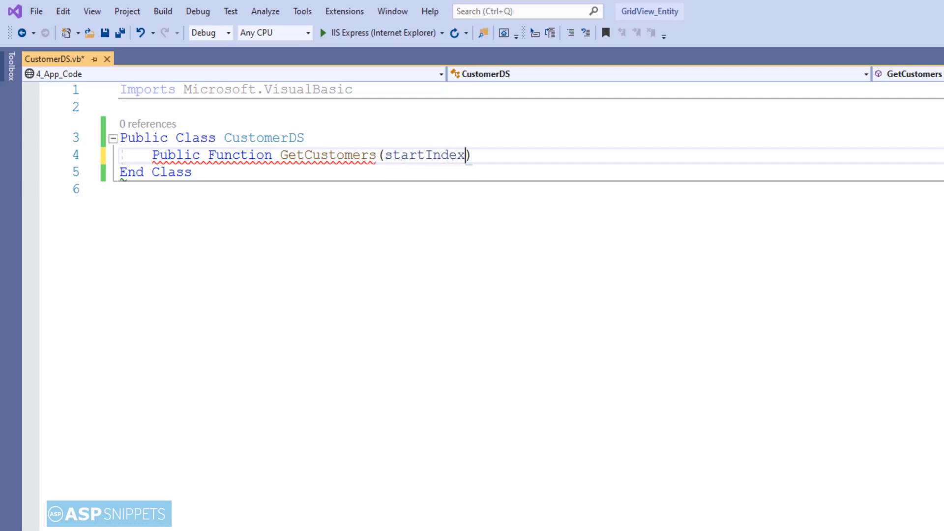
{"action": "type", "text": " As inte"}
{"action": "key", "text": "Tab"}
{"action": "type", "text": ", "}
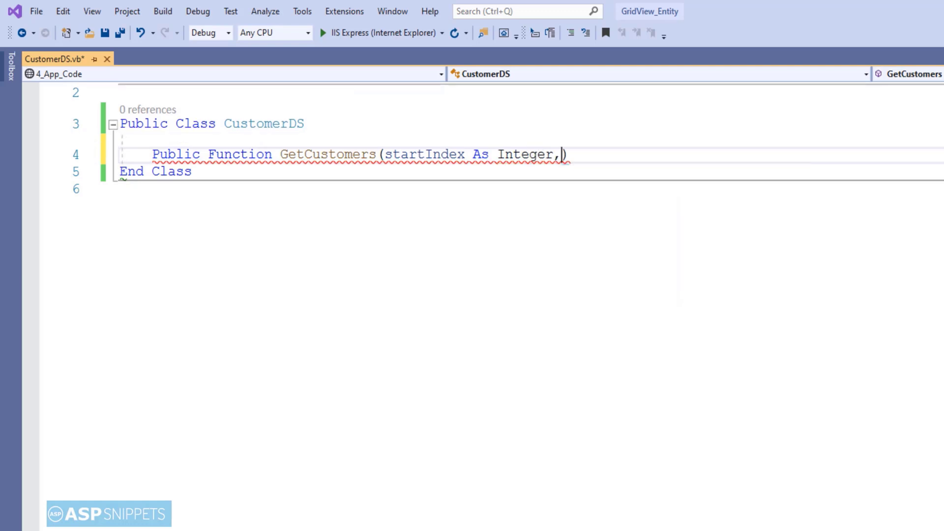
{"action": "type", "text": "maxRows"}
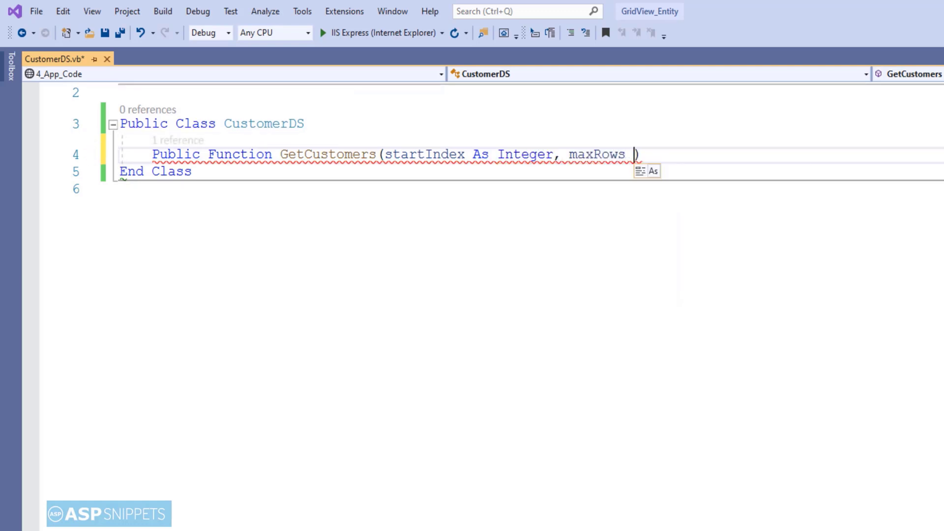
{"action": "type", "text": " as "}
{"action": "type", "text": "In"}
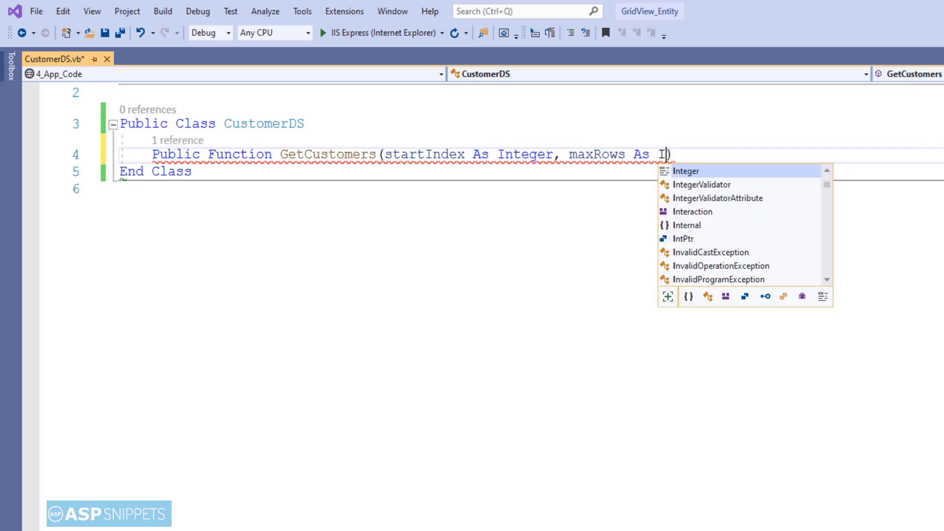
{"action": "type", "text": "teger"}
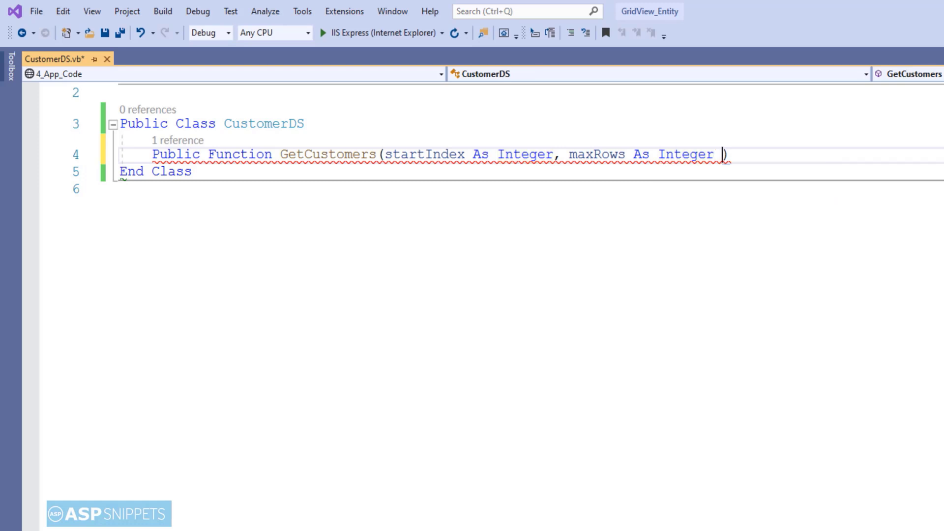
{"action": "key", "text": "End"}
{"action": "type", "text": "as"}
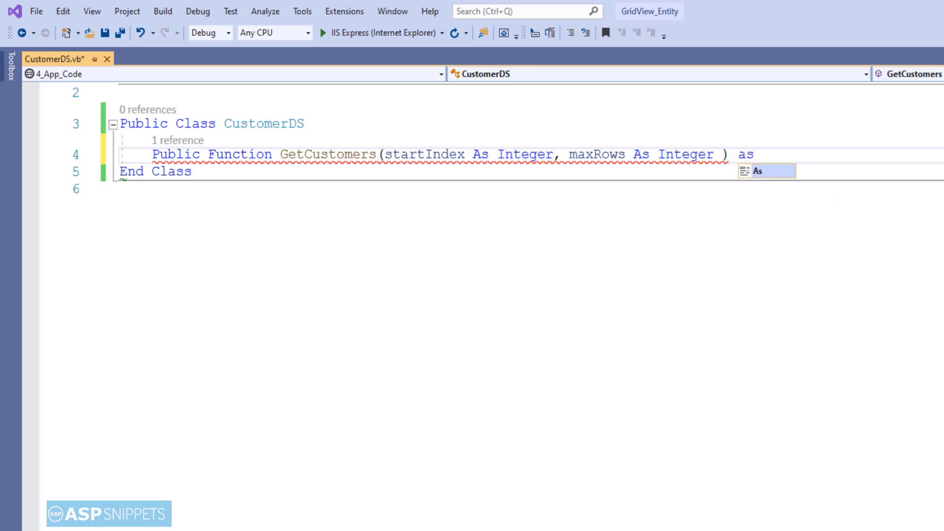
{"action": "type", "text": " List"}
{"action": "key", "text": "Tab"}
{"action": "type", "text": "(Of"}
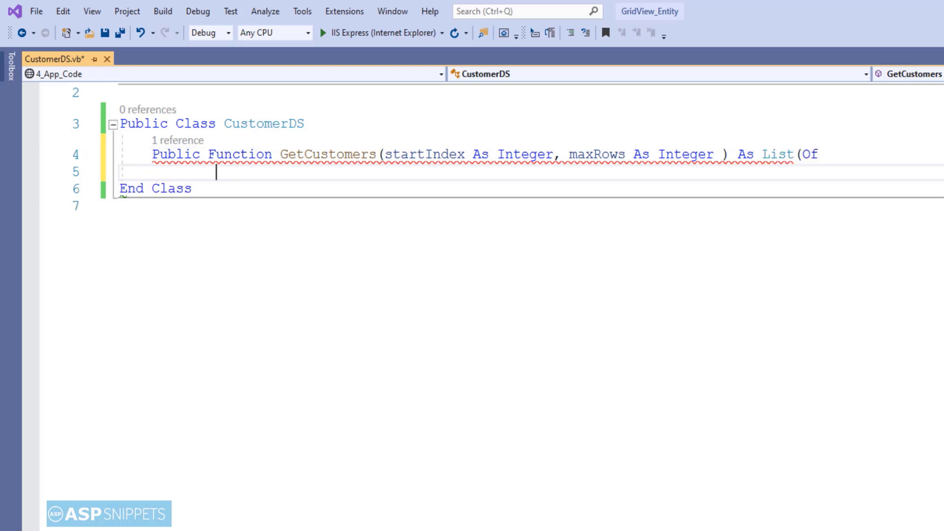
{"action": "key", "text": "ctrl+z"}
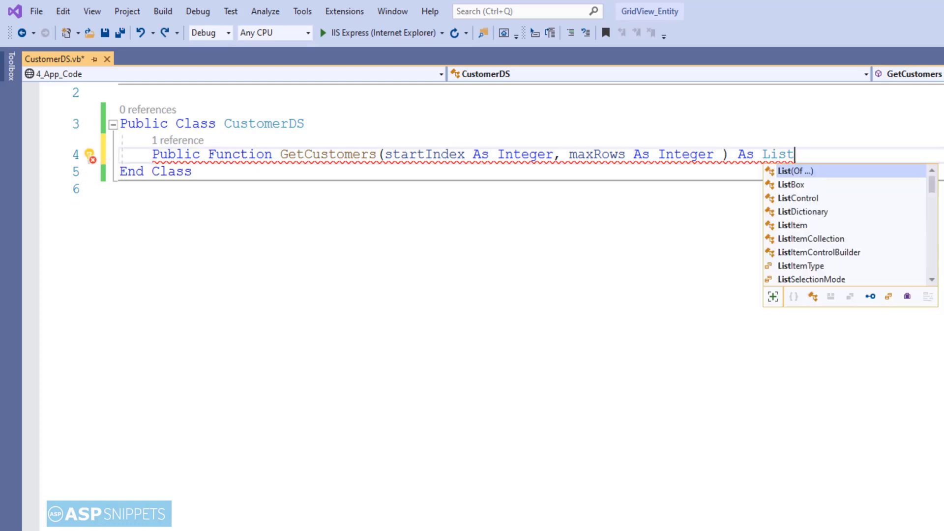
{"action": "type", "text": "(Of Customer"}
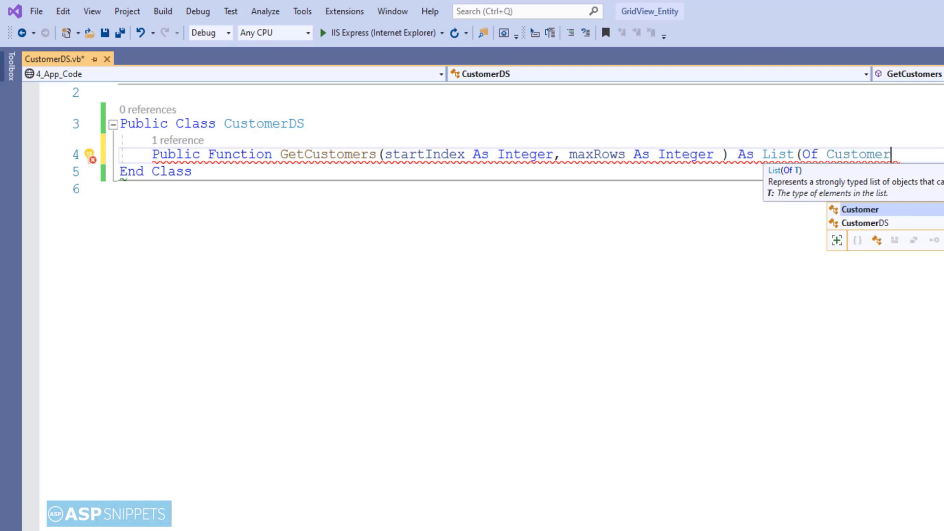
{"action": "key", "text": "Tab"}
{"action": "type", "text": ")"}
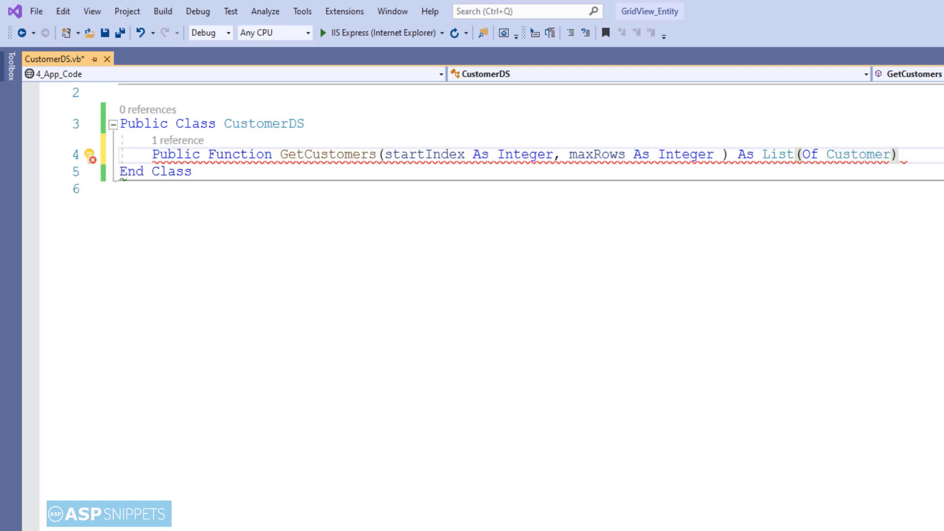
{"action": "key", "text": "Return"}
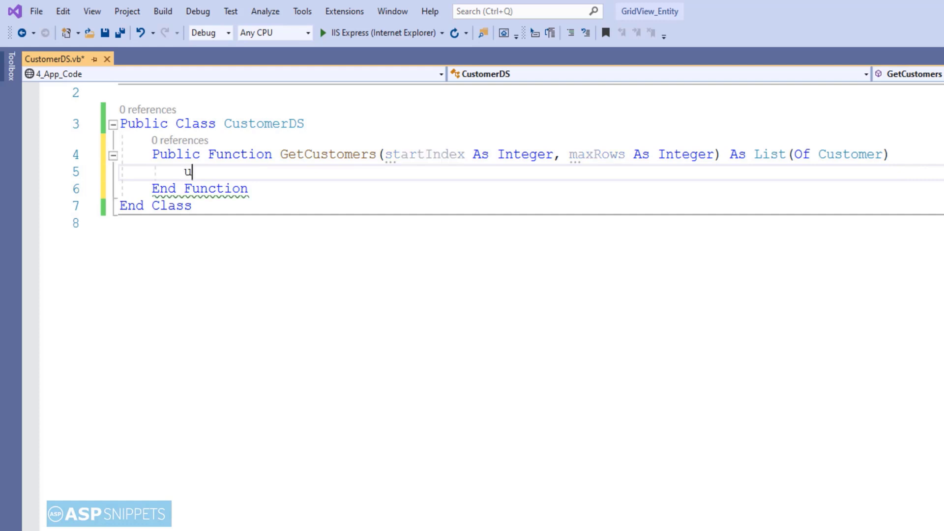
{"action": "type", "text": "sing entities"}
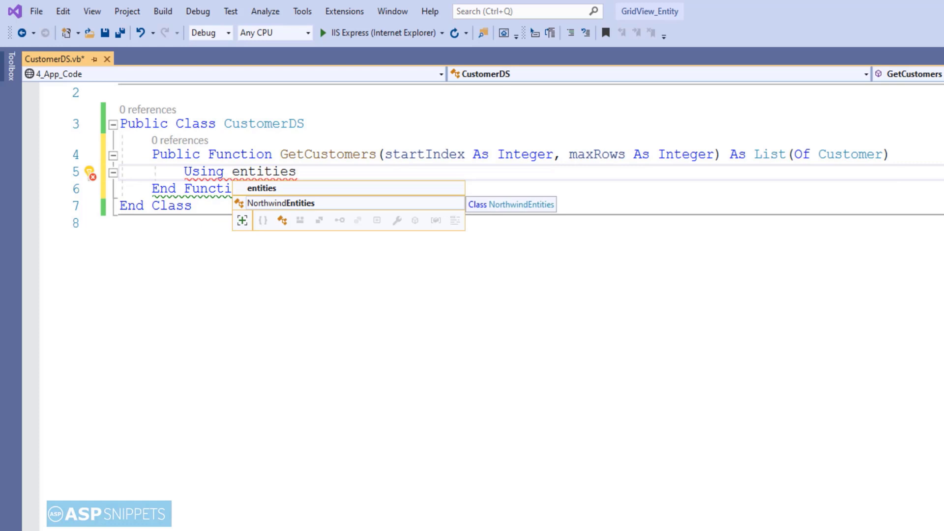
{"action": "type", "text": " as new "}
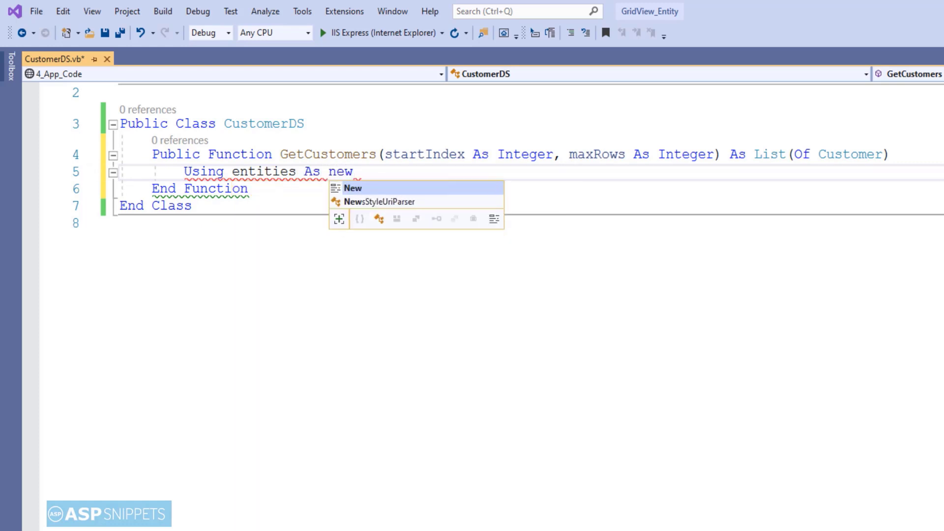
{"action": "type", "text": "north"}
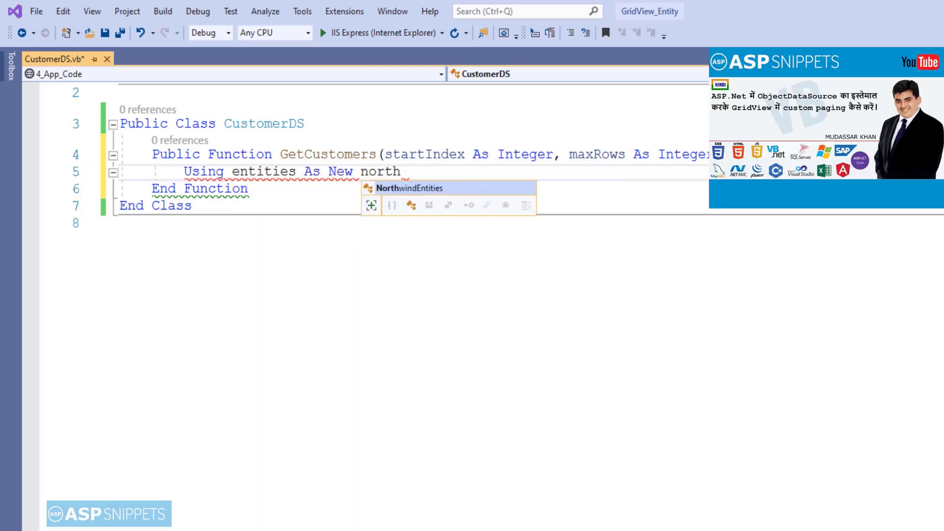
{"action": "key", "text": "Tab"}
{"action": "type", "text": "()"}
- Start the Return query over entities.Customers, ordered by CustomerID
{"action": "key", "text": "Return"}
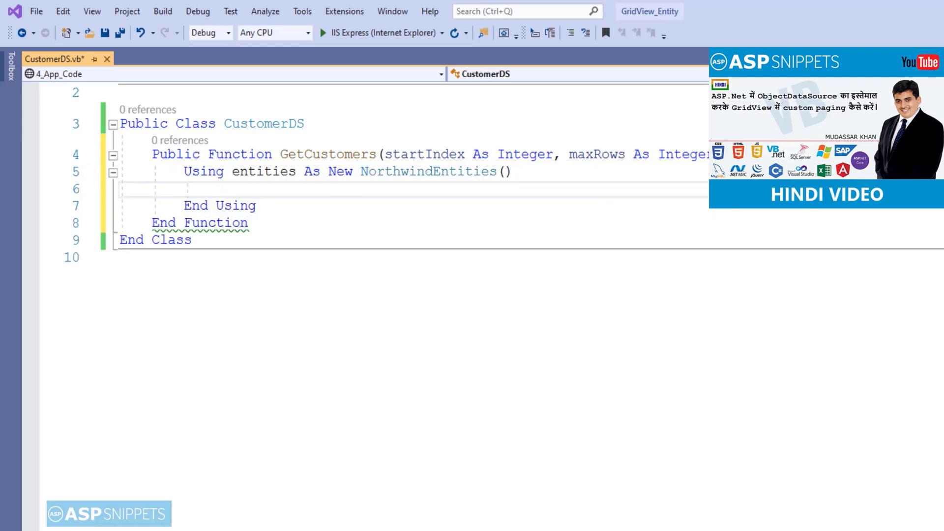
{"action": "type", "text": "retu"}
{"action": "key", "text": "Tab"}
{"action": "type", "text": "(F"}
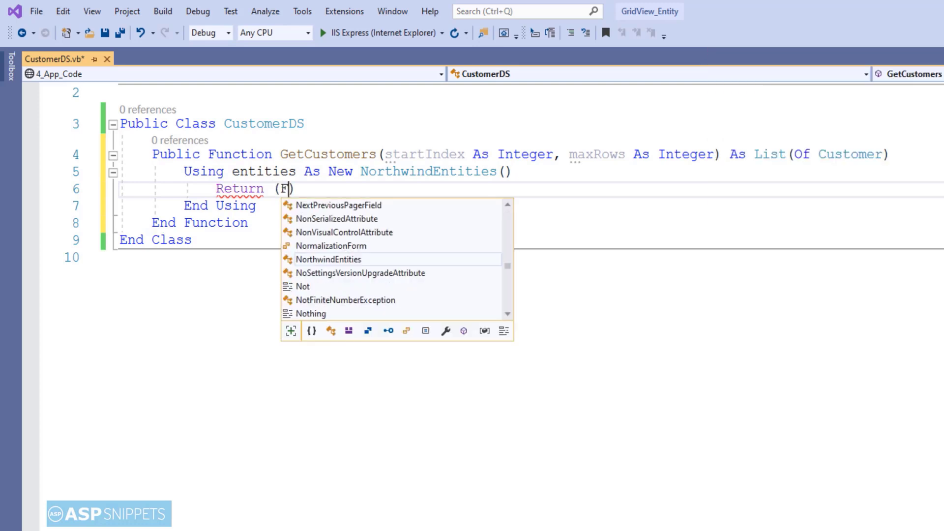
{"action": "type", "text": "rom customer In ent"}
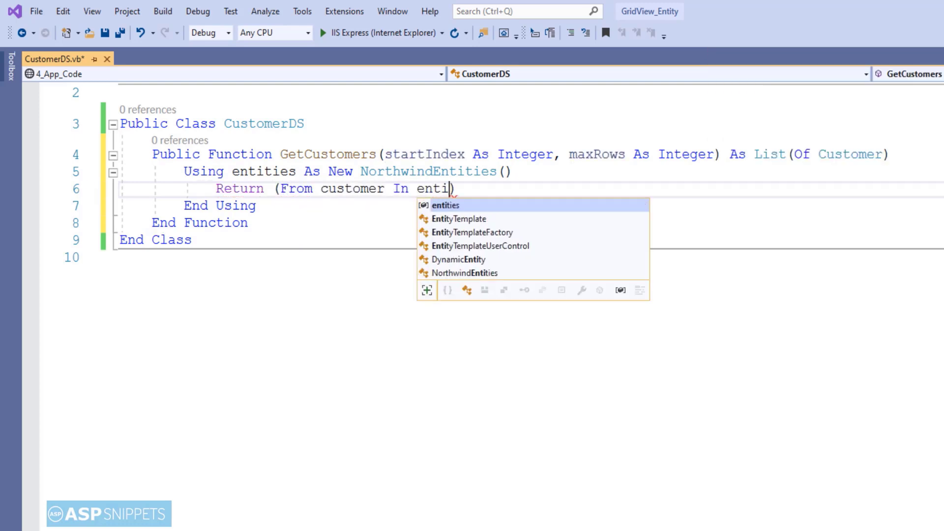
{"action": "type", "text": "i"}
{"action": "key", "text": "Tab"}
{"action": "type", "text": ".Customers"}
{"action": "key", "text": "Right"}
{"action": "type", "text": "_"}
{"action": "key", "text": "Return"}
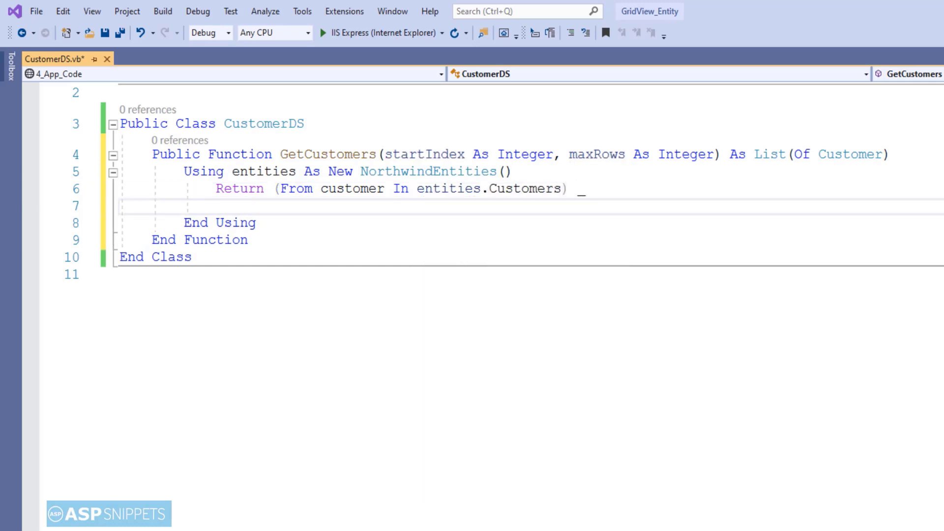
{"action": "type", "text": ".orderB"}
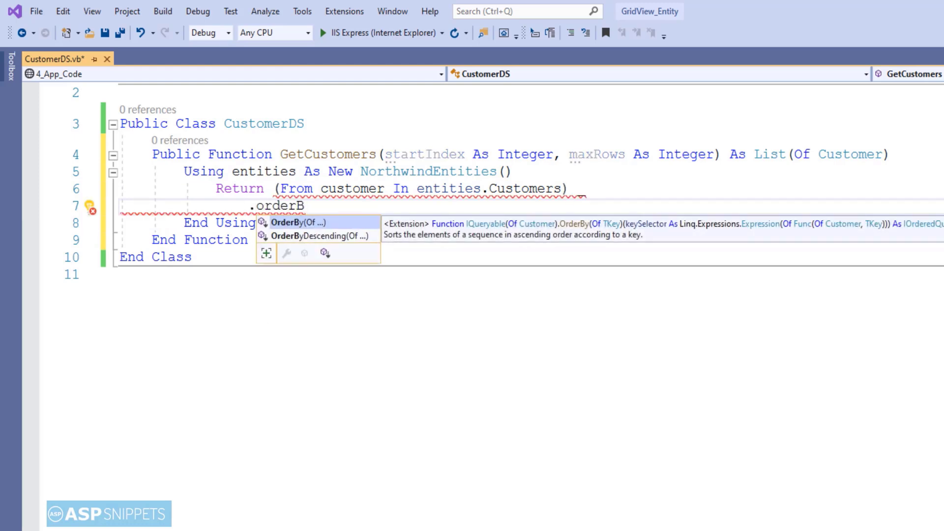
{"action": "type", "text": "(fun"}
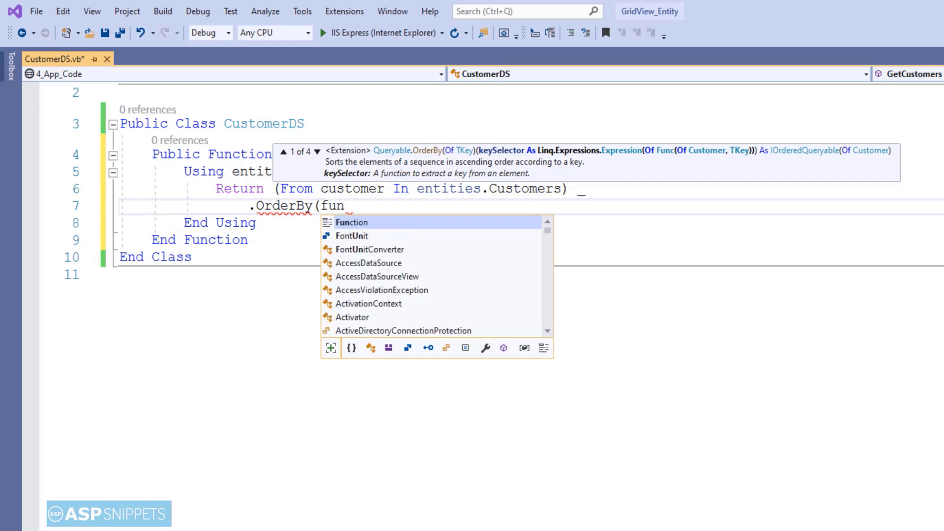
{"action": "key", "text": "Tab"}
{"action": "type", "text": "(cus"}
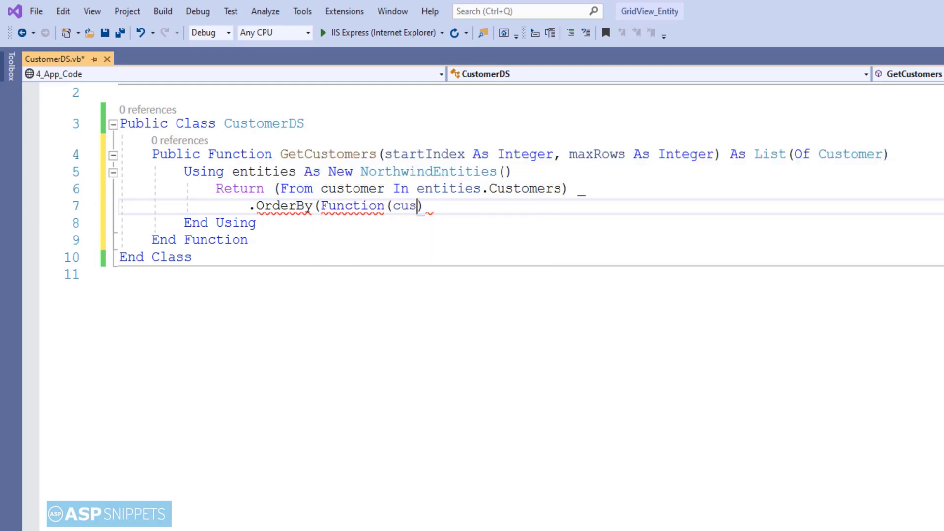
{"action": "type", "text": "tomer)"}
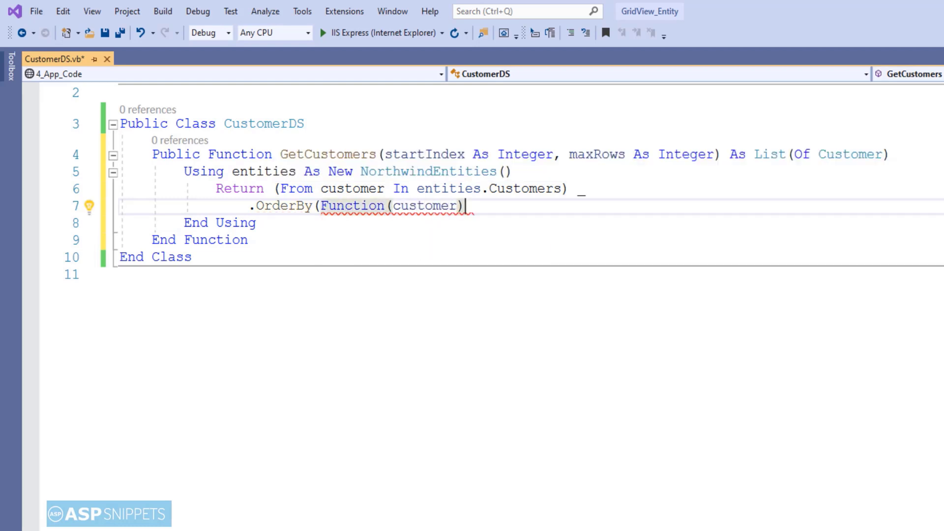
{"action": "type", "text": " customer.Cus"}
{"action": "key", "text": "Tab"}
{"action": "type", "text": ")"}
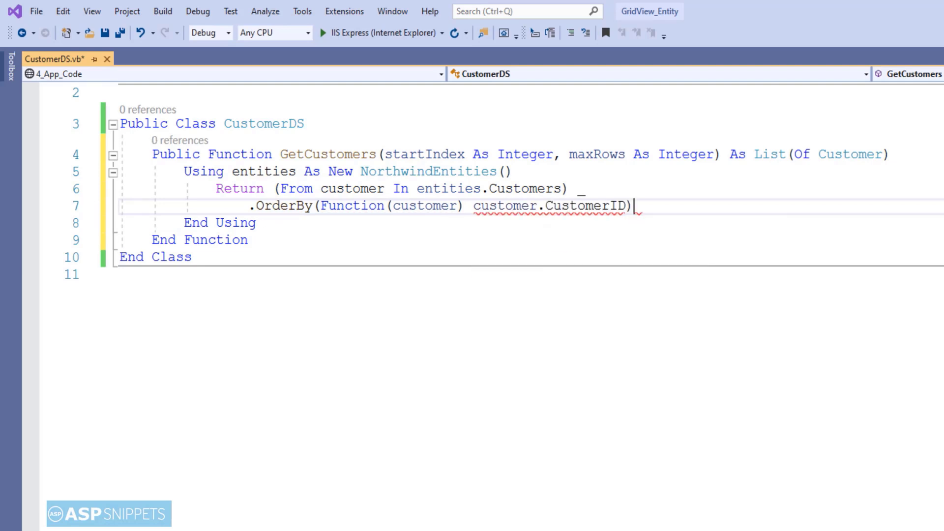
{"action": "type", "text": " _"}
- Page the query with Skip(startIndex) and Take(maxRows), converting it with ToList()
{"action": "key", "text": "Return"}
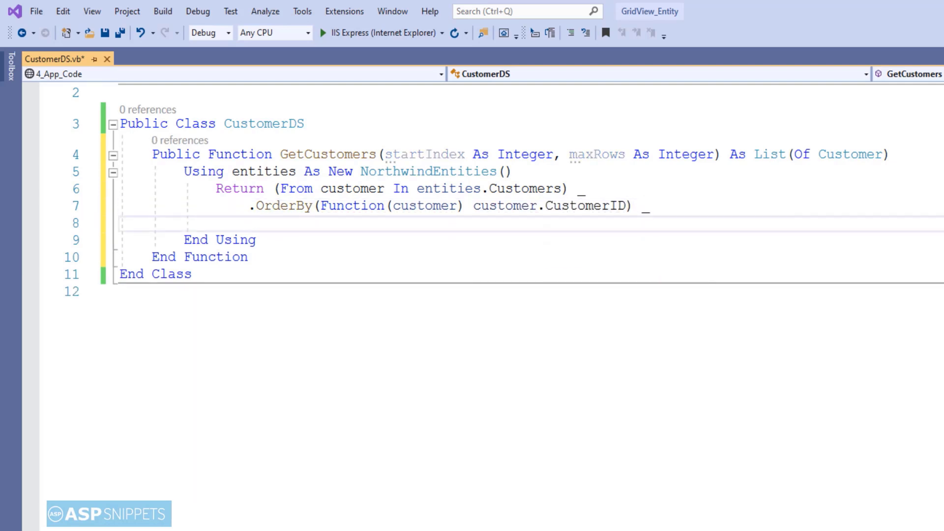
{"action": "type", "text": ".Skip"}
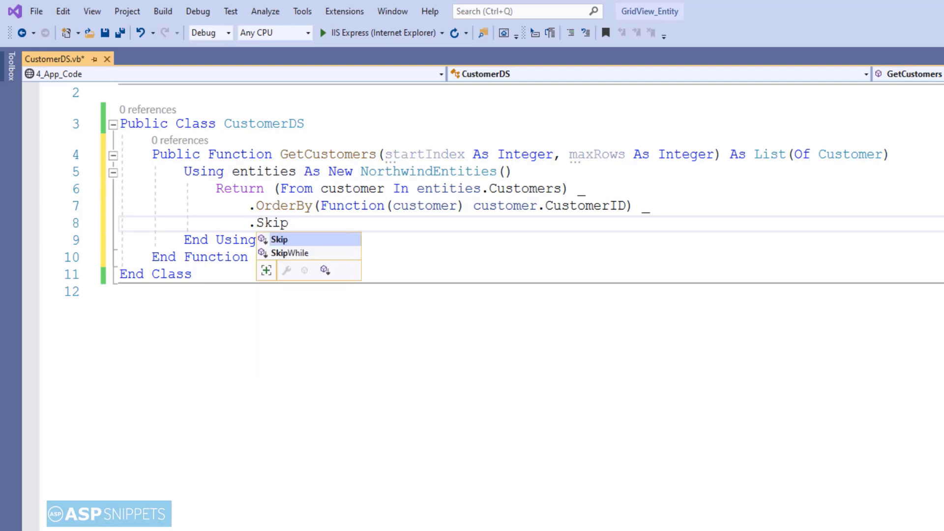
{"action": "type", "text": "("}
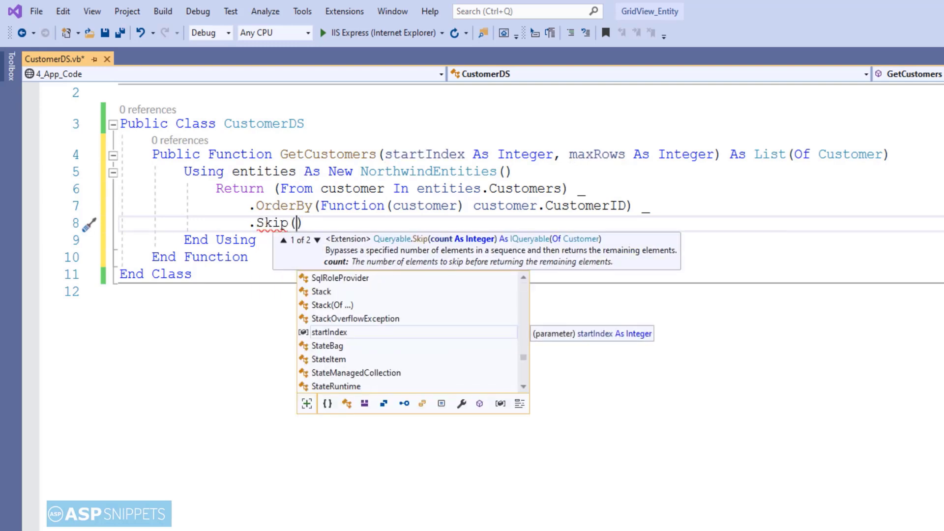
{"action": "type", "text": "sta"}
{"action": "key", "text": "Tab"}
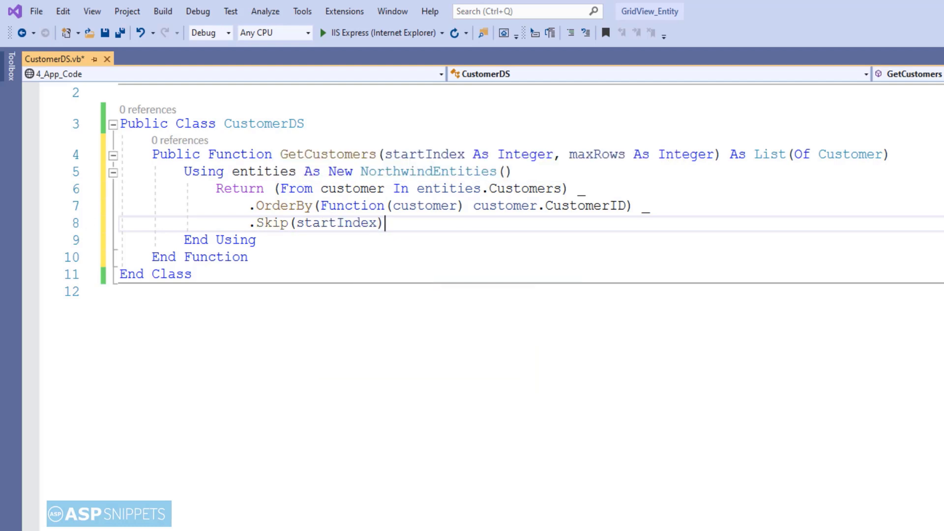
{"action": "key", "text": "End"}
{"action": "type", "text": "_"}
{"action": "key", "text": "Return"}
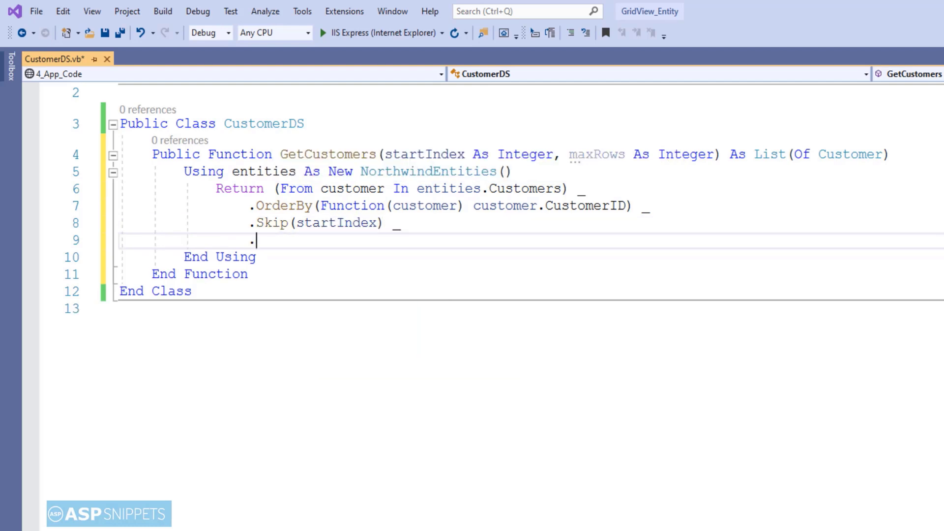
{"action": "type", "text": "Take"}
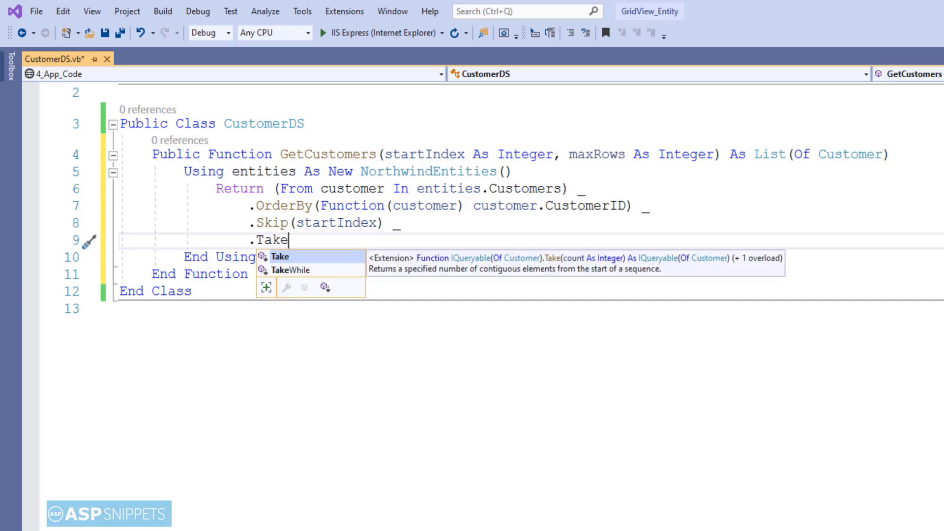
{"action": "type", "text": "(maxRows"}
{"action": "key", "text": "Right"}
{"action": "type", "text": ".To"}
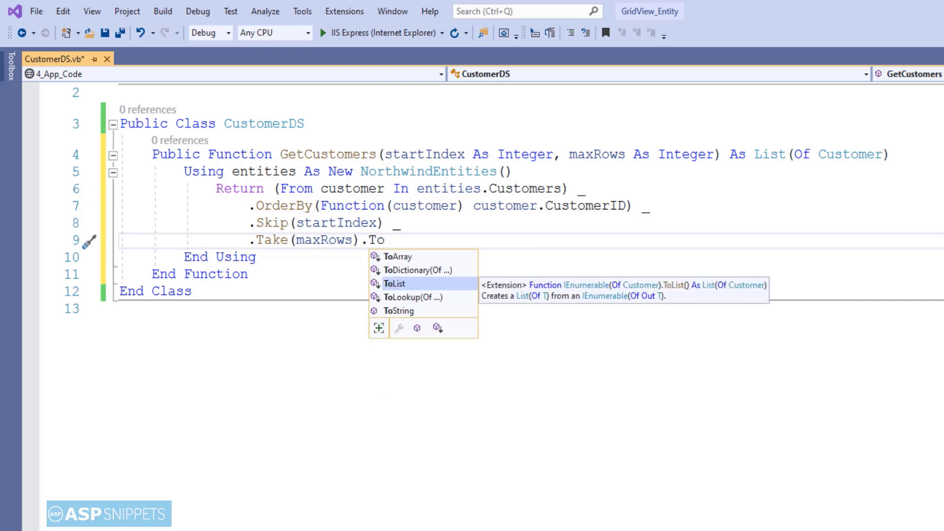
{"action": "key", "text": "Tab"}
{"action": "type", "text": "("}
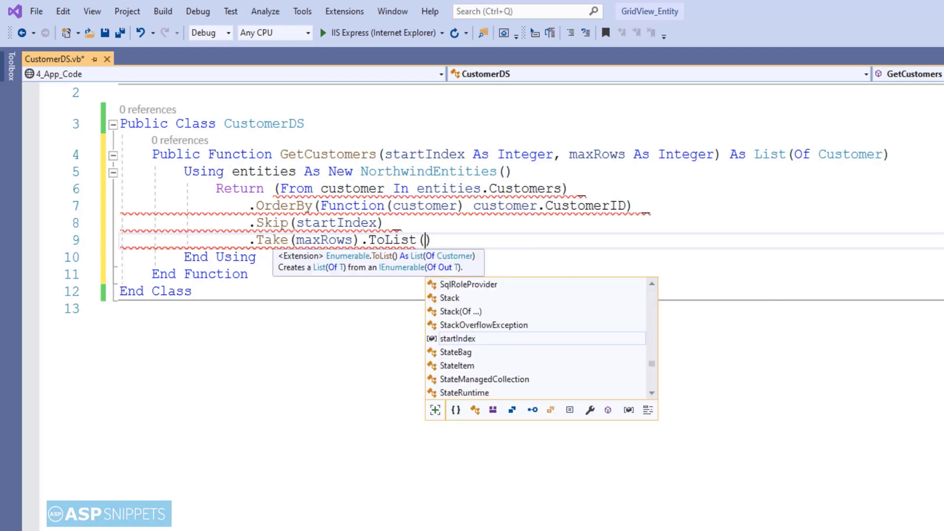
{"action": "key", "text": "Escape"}
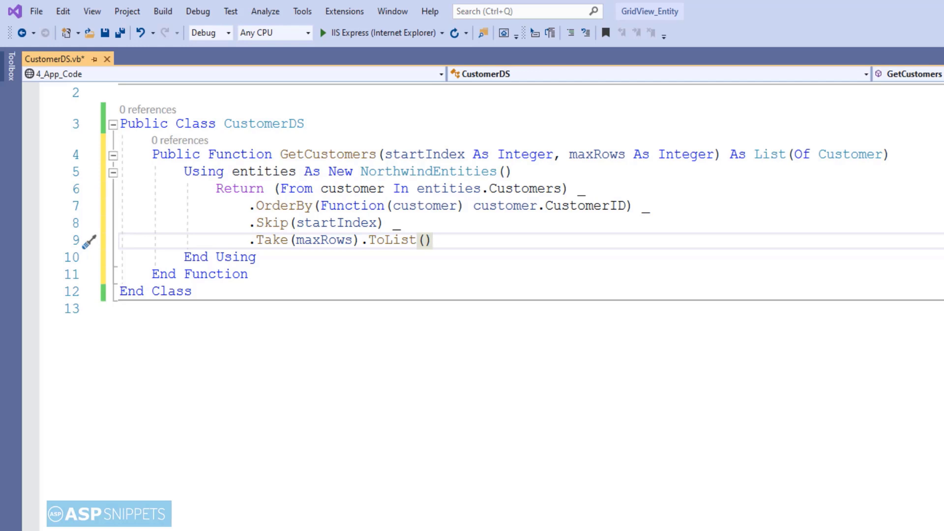
{"action": "key", "text": "Down"}
{"action": "key", "text": "Down"}
{"action": "key", "text": "Return"}
{"action": "key", "text": "Return"}
{"action": "type", "text": "Public "}
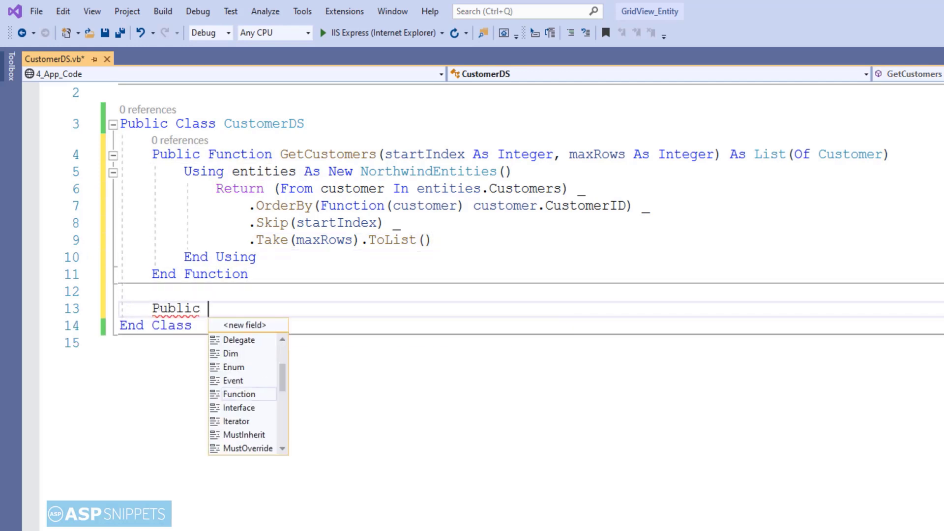
{"action": "type", "text": "F"}
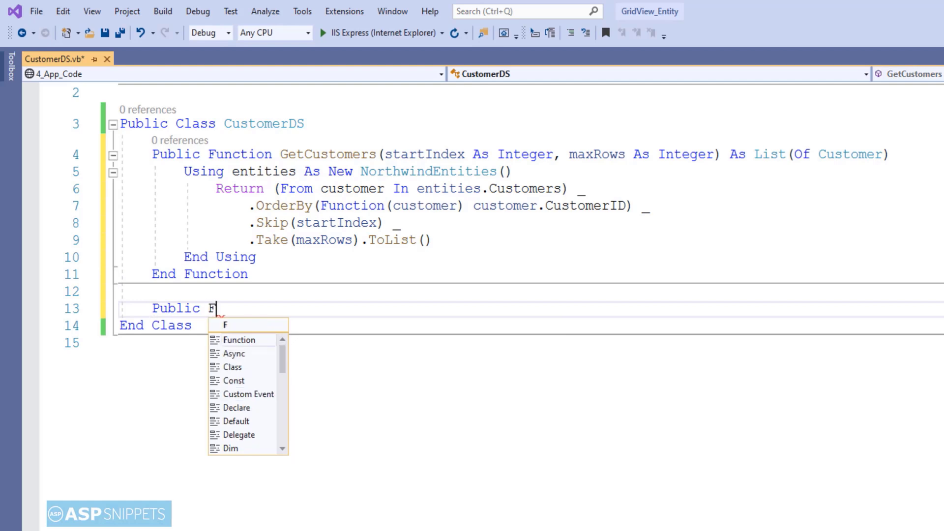
- Write GetCustomersCount As Integer returning entities.Customers.Count(), then save CustomerDS.vb
{"action": "key", "text": "Escape"}
{"action": "type", "text": "unction "}
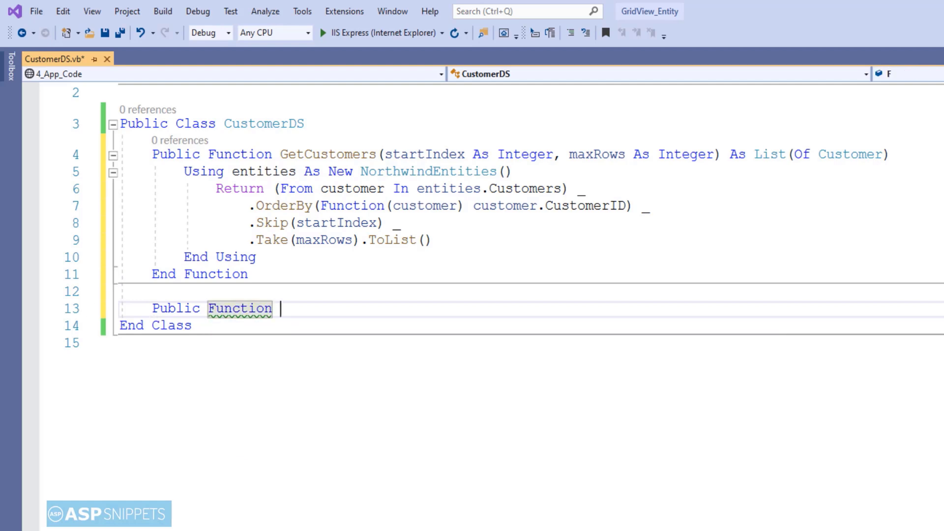
{"action": "type", "text": "GetCustomersCount"}
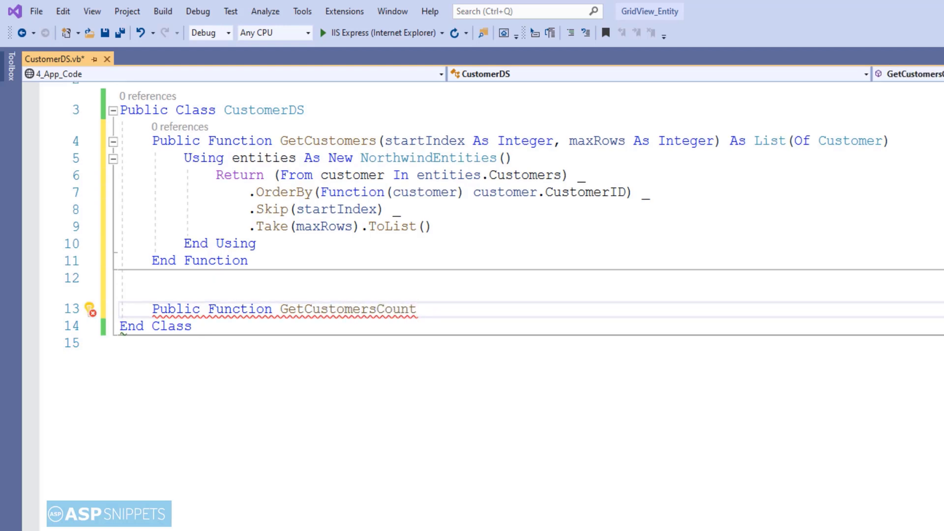
{"action": "type", "text": "() as Int"}
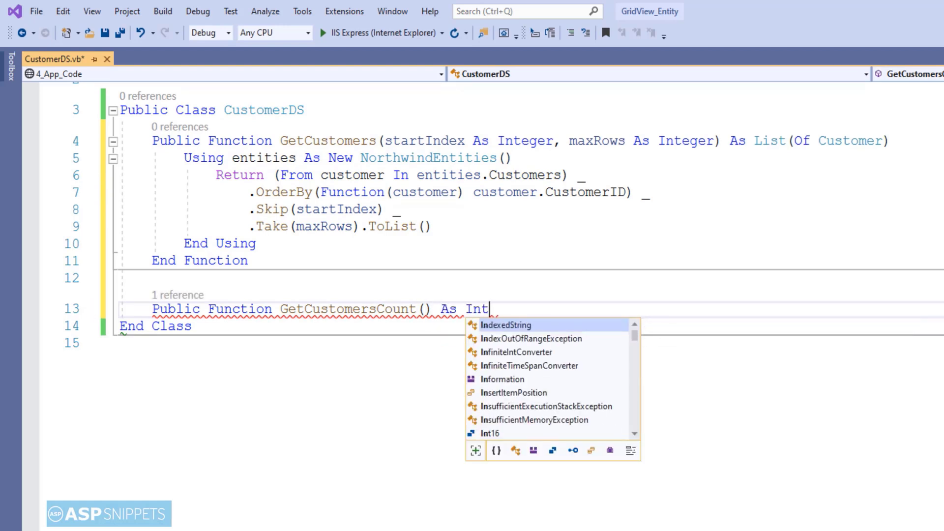
{"action": "type", "text": "e"}
{"action": "key", "text": "Escape"}
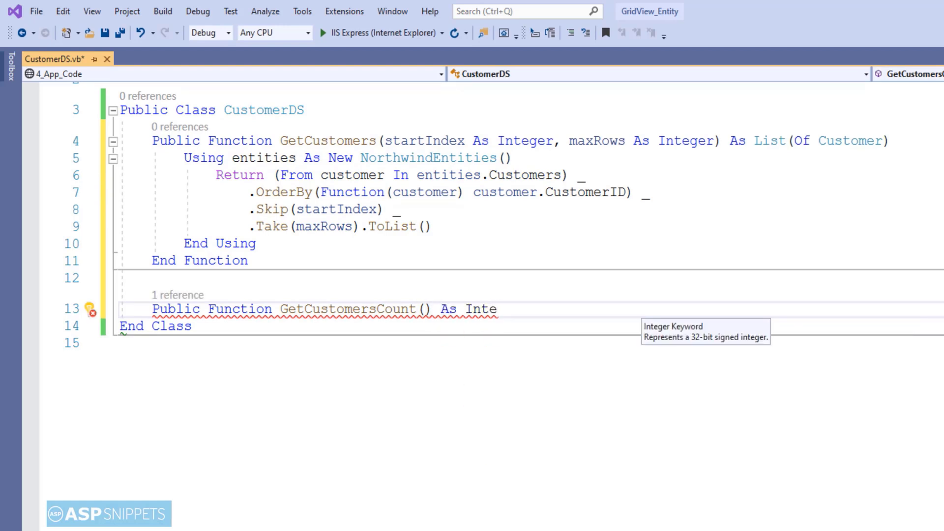
{"action": "type", "text": "ger"}
{"action": "key", "text": "Return"}
{"action": "type", "text": "Usi"}
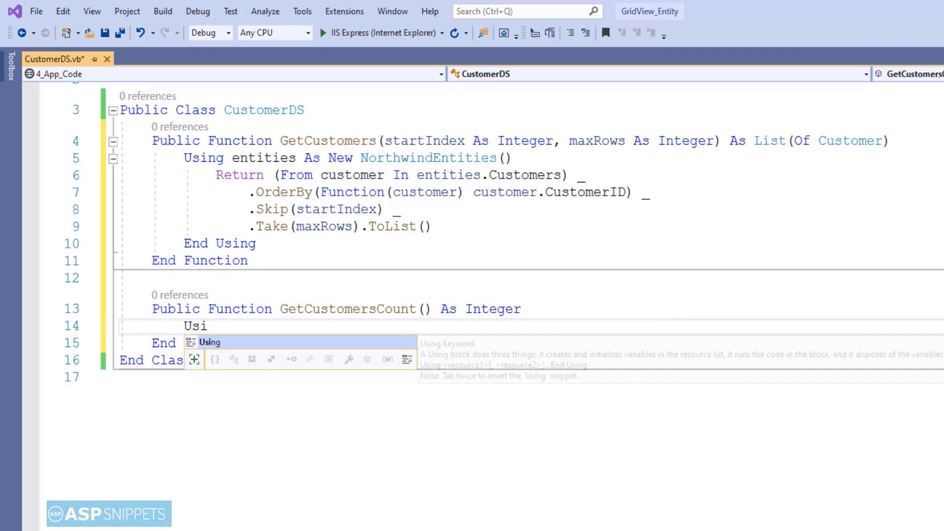
{"action": "key", "text": "Tab"}
{"action": "type", "text": "entities as "}
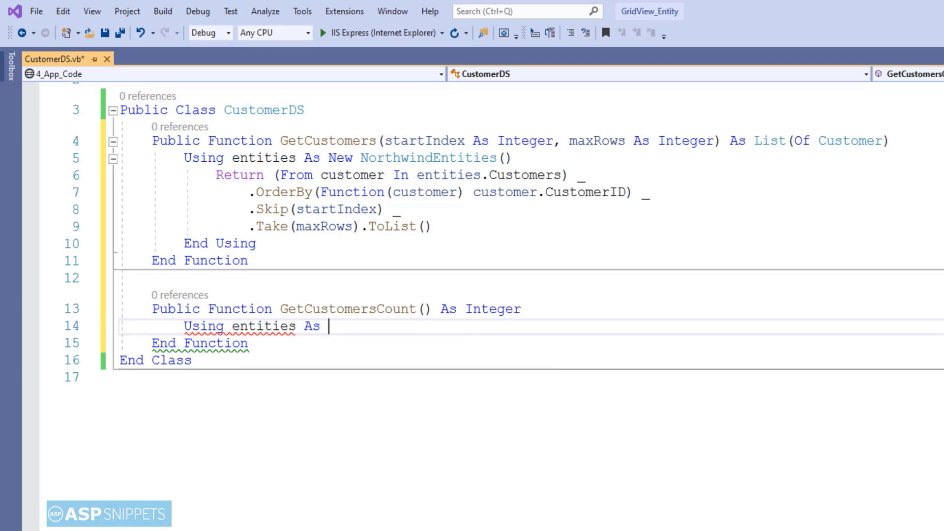
{"action": "type", "text": "new"}
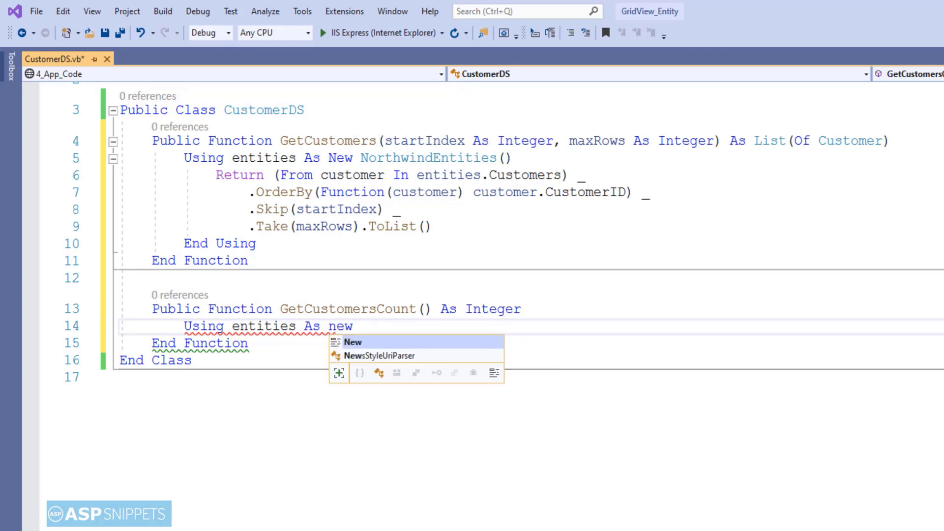
{"action": "type", "text": " North"}
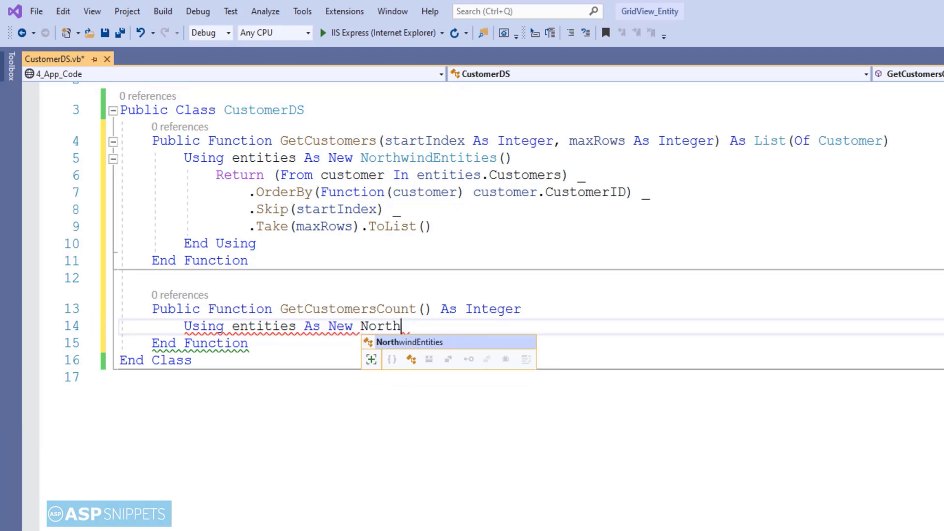
{"action": "key", "text": "Tab"}
{"action": "type", "text": "("}
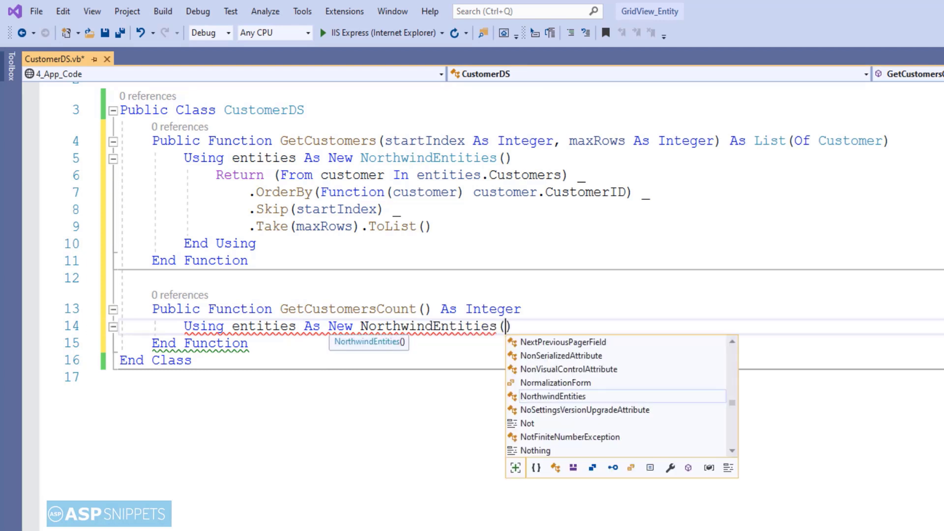
{"action": "key", "text": "Escape"}
{"action": "key", "text": "Return"}
{"action": "type", "text": "R"}
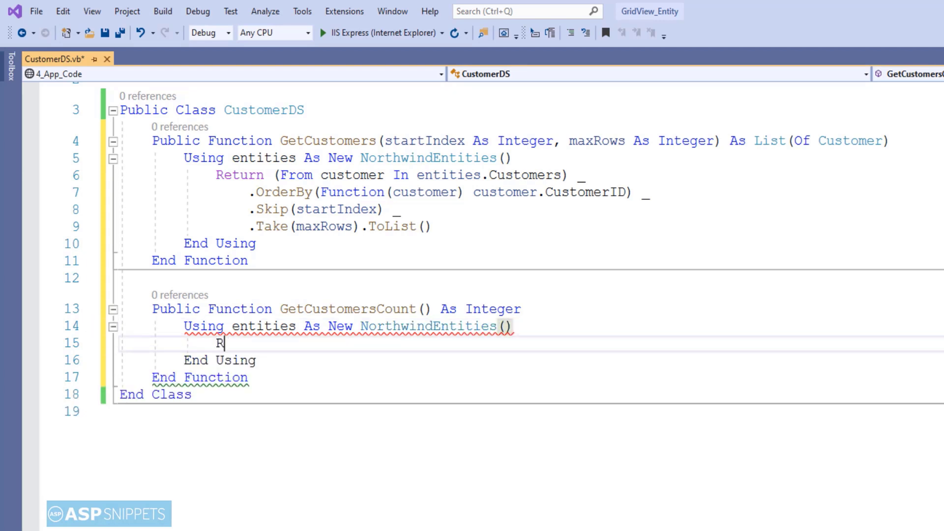
{"action": "type", "text": "eturn"}
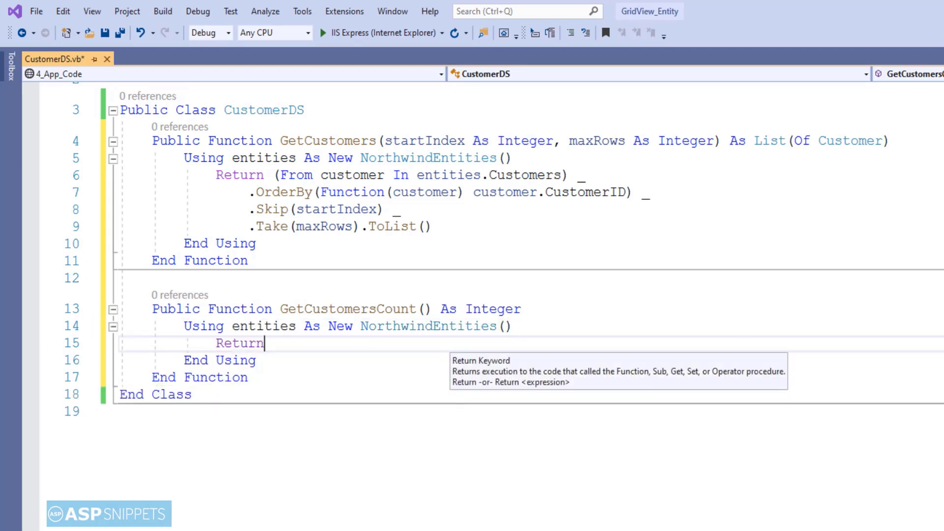
{"action": "type", "text": " entities"}
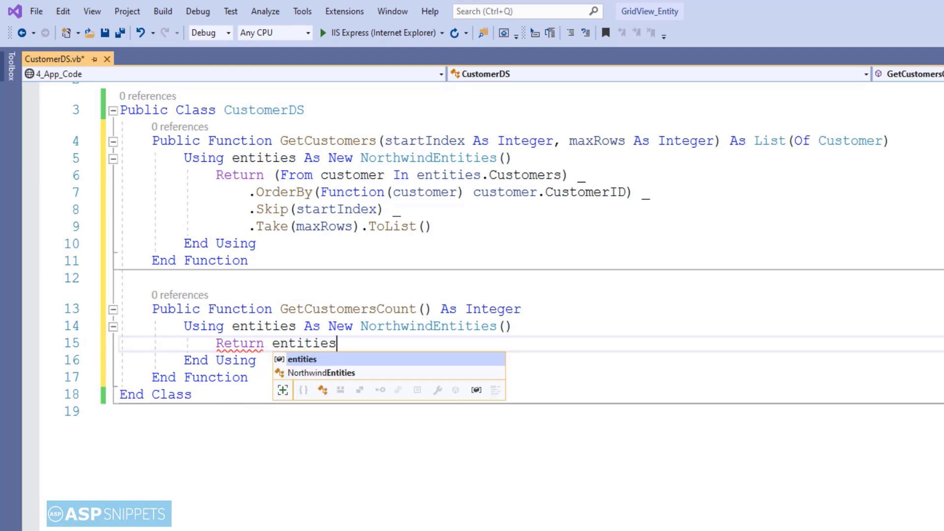
{"action": "type", "text": ".Customers."}
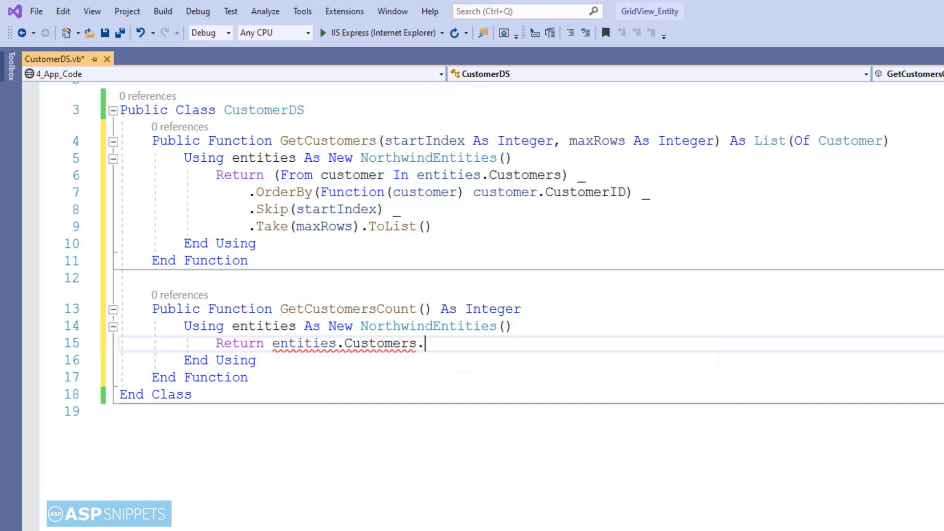
{"action": "type", "text": "Cou"}
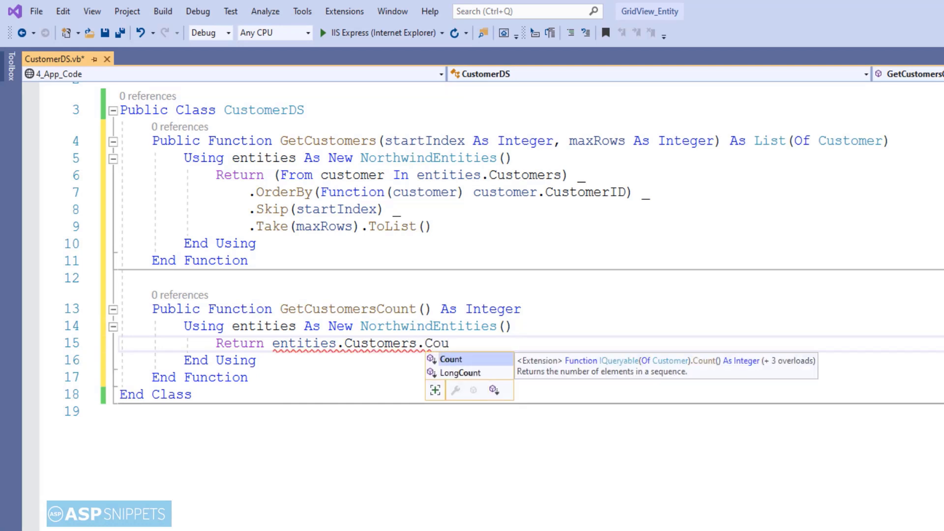
{"action": "type", "text": "nt()"}
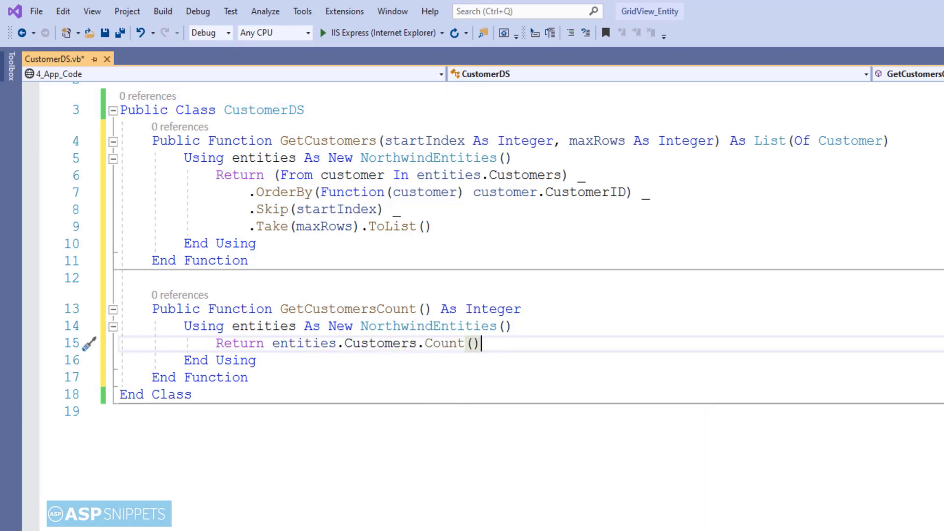
{"action": "key", "text": "ctrl+s"}
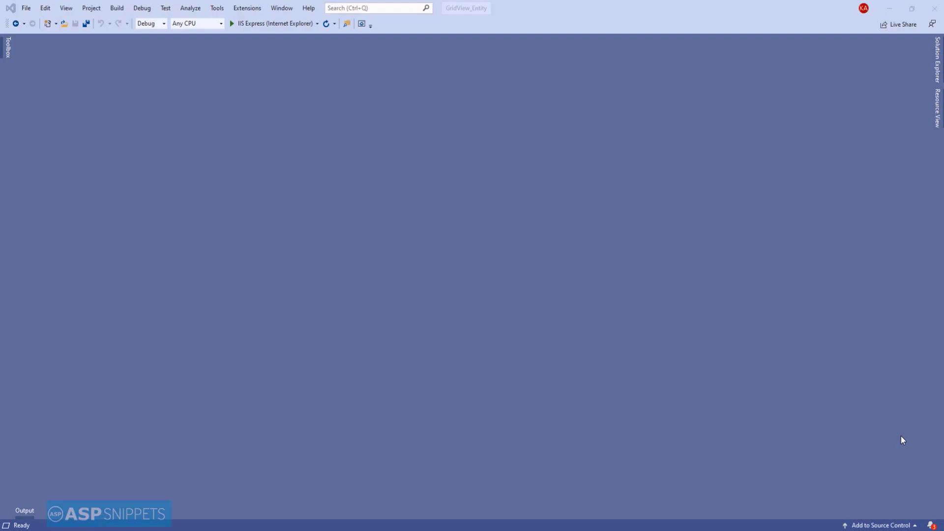
- Open Default.aspx and start a gvCustomers GridView tag inside the form
{"action": "left_click", "coordinate": [936, 62]}
{"action": "double_click", "coordinate": [808, 162]}
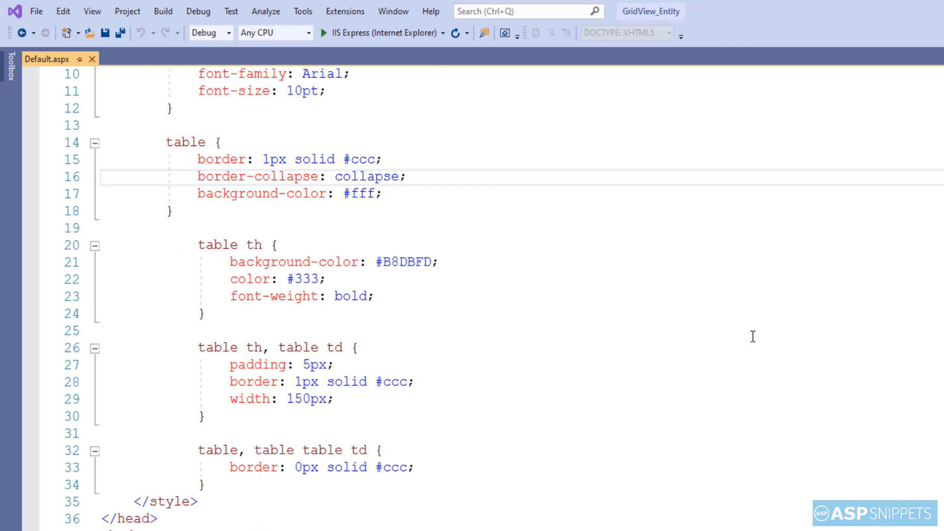
{"action": "scroll", "coordinate": [752, 336], "scroll_direction": "down", "scroll_amount": 4}
{"action": "scroll", "coordinate": [752, 337], "scroll_direction": "down", "scroll_amount": 4}
{"action": "scroll", "coordinate": [752, 337], "scroll_direction": "down", "scroll_amount": 1}
{"action": "left_click", "coordinate": [389, 108]}
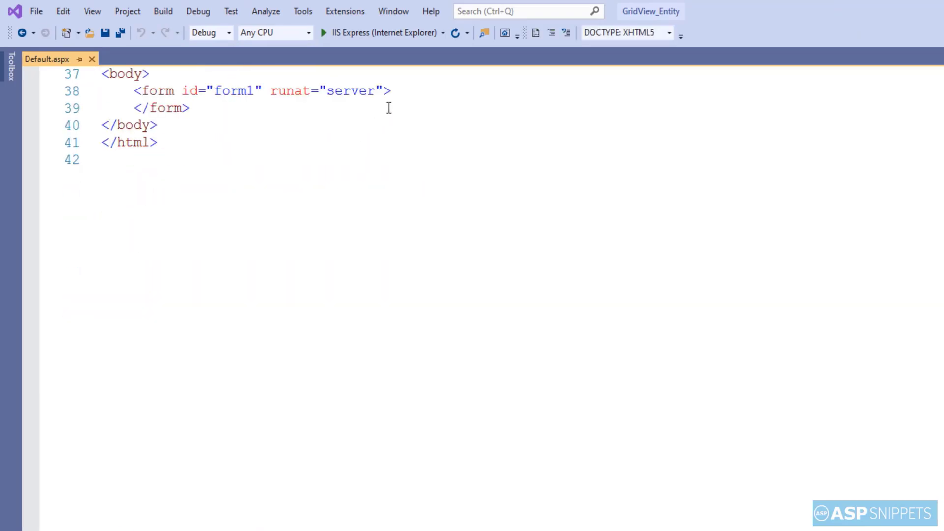
{"action": "left_click", "coordinate": [391, 91]}
{"action": "key", "text": "Return"}
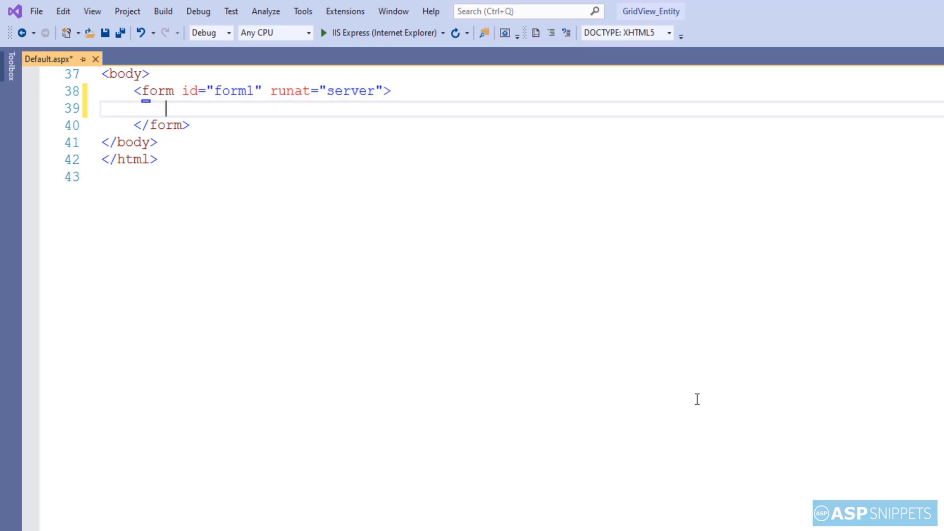
{"action": "type", "text": "<asp:G"}
{"action": "key", "text": "Tab"}
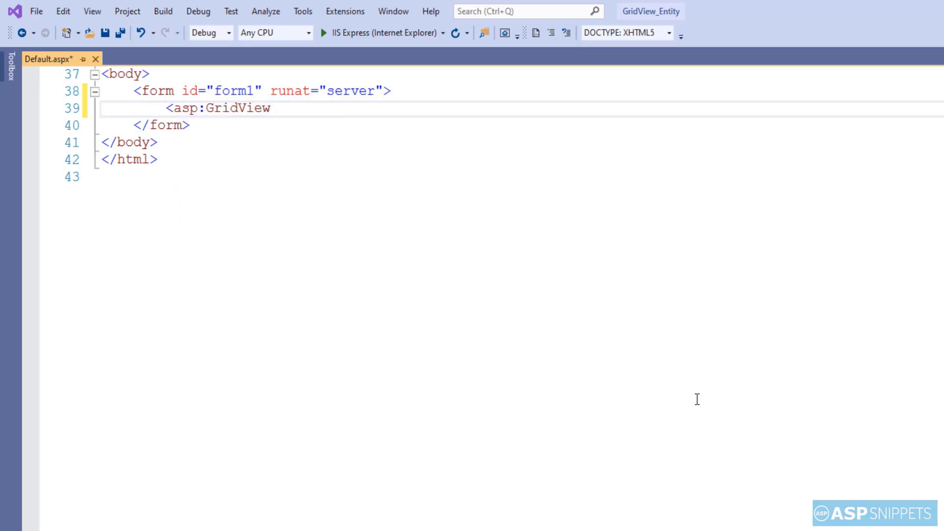
{"action": "type", "text": "ID=\"gvCustomers\""}
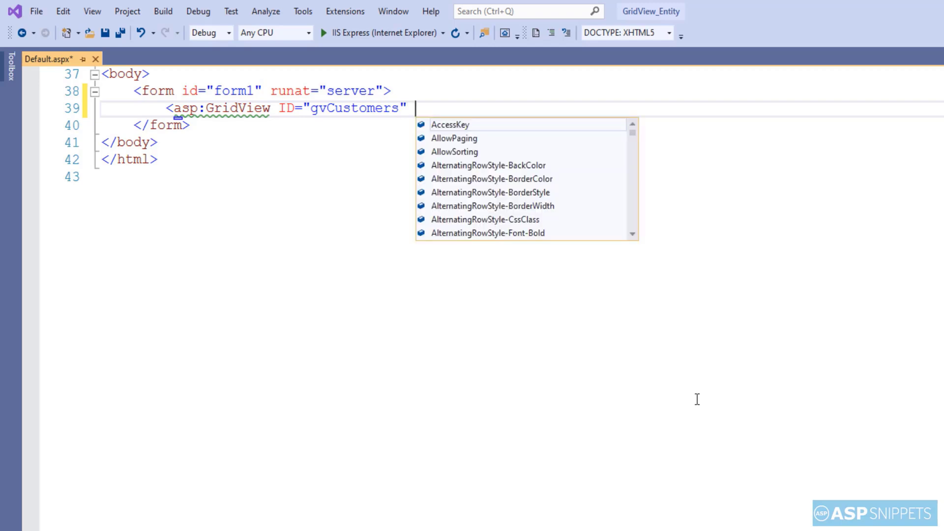
{"action": "type", "text": " run"}
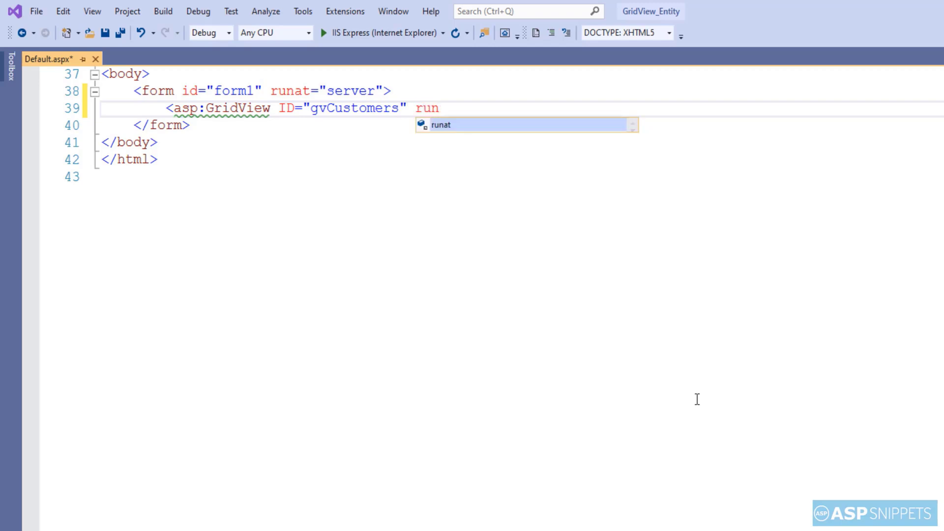
{"action": "type", "text": "at=\"server\""}
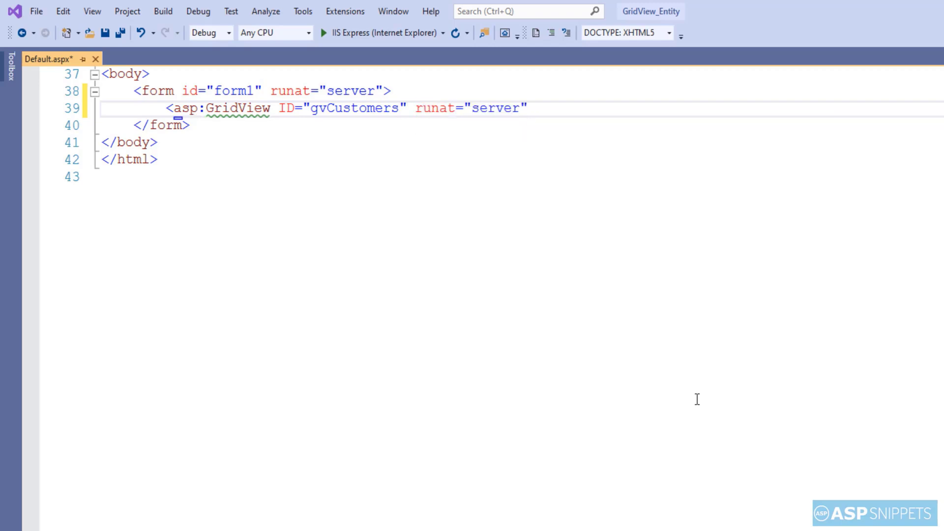
{"action": "type", "text": " auto"}
- Set the GridView's AutoGenerateColumns to false, PageSize to 10 and AllowPaging to true
{"action": "key", "text": "Tab"}
{"action": "type", "text": "=\""}
{"action": "key", "text": "Down"}
{"action": "key", "text": "Tab"}
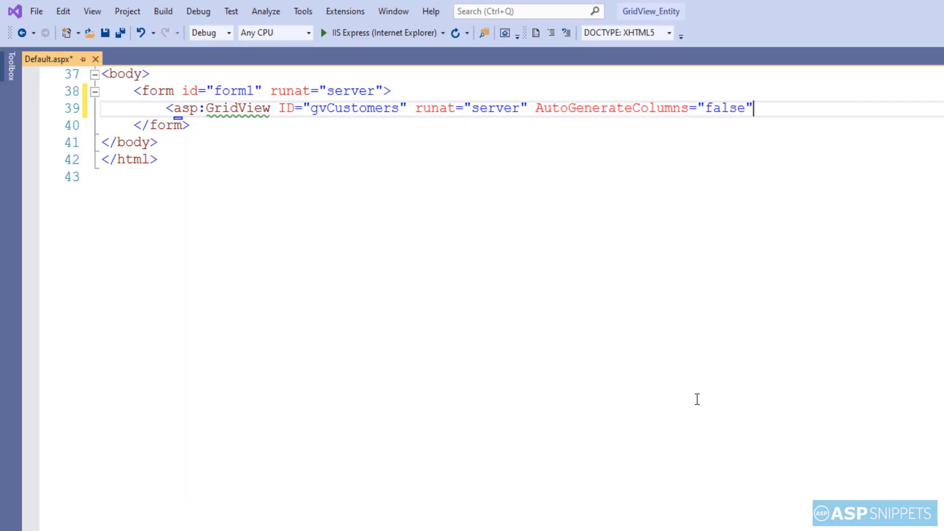
{"action": "key", "text": "Return"}
{"action": "type", "text": "pages"}
{"action": "key", "text": "Tab"}
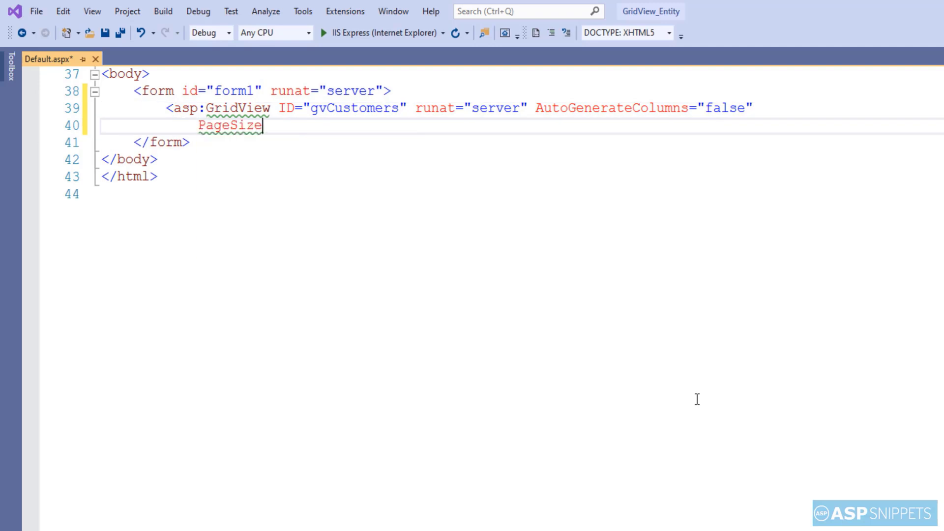
{"action": "type", "text": "=\"10\" a"}
{"action": "key", "text": "Down"}
{"action": "key", "text": "Tab"}
{"action": "type", "text": "=\"t"}
{"action": "key", "text": "Tab"}
{"action": "type", "text": ">"}
{"action": "key", "text": "Return"}
{"action": "type", "text": "<colu"}
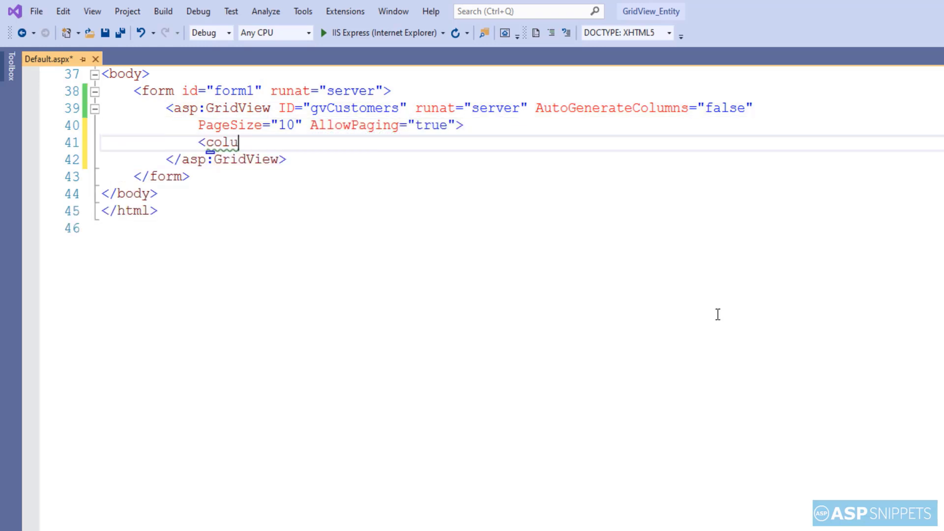
{"action": "type", "text": "mns>"}
- Add a Columns block with a CustomerId BoundField headed 'Customer Id', and duplicate it
{"action": "key", "text": "Return"}
{"action": "type", "text": "<asp:Bou"}
{"action": "key", "text": "Tab"}
{"action": "type", "text": "data"}
{"action": "key", "text": "Tab"}
{"action": "type", "text": "=\"CustomerId\" headert"}
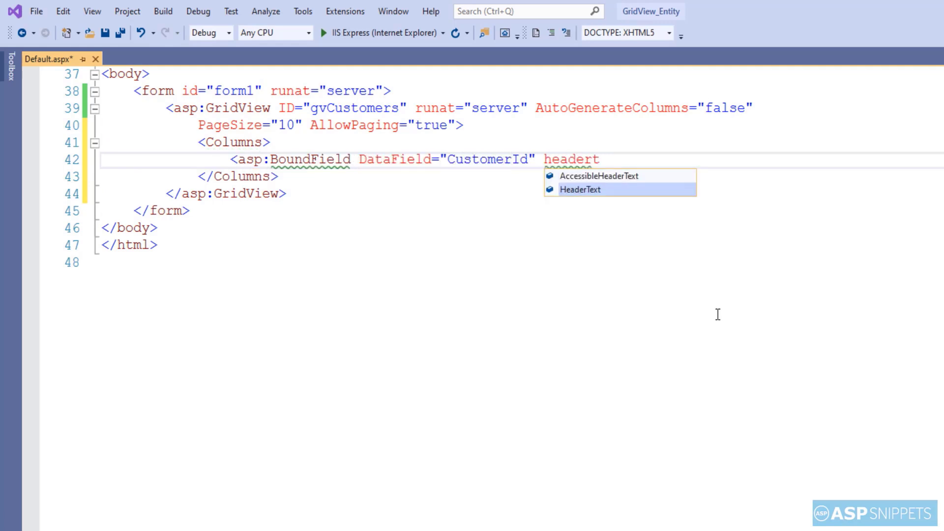
{"action": "key", "text": "Tab"}
{"action": "type", "text": "=\"Customer Id\" />"}
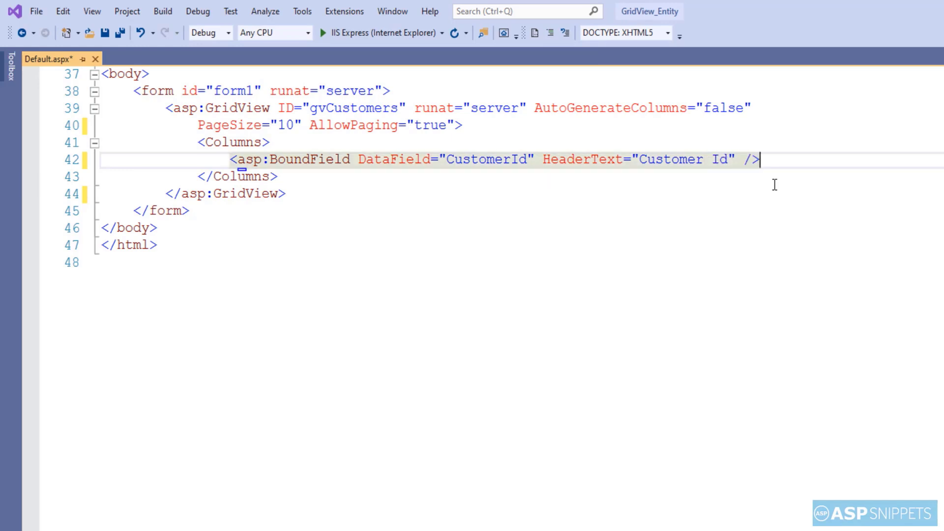
{"action": "key", "text": "shift+Home"}
{"action": "key", "text": "ctrl+c"}
{"action": "key", "text": "End"}
{"action": "key", "text": "Return"}
{"action": "key", "text": "ctrl+v"}
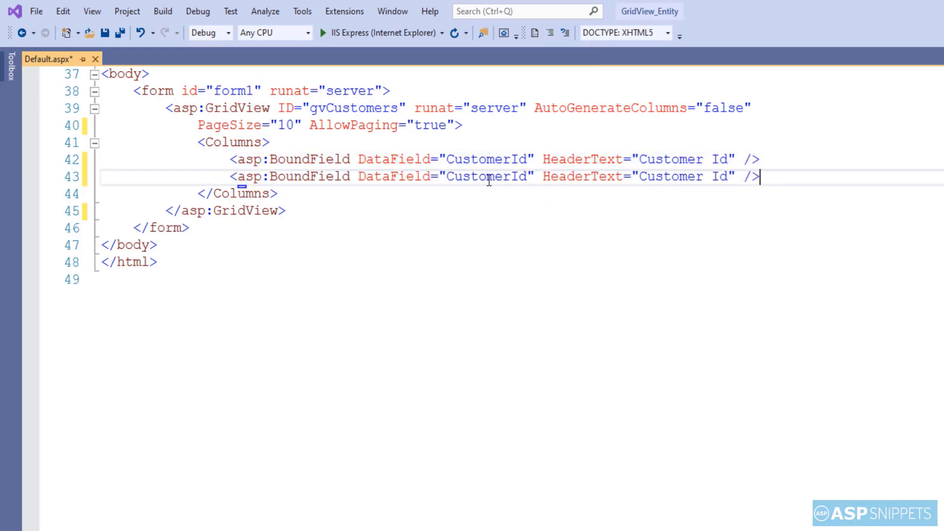
- Edit the copied lines into ContactName ('Contact Name') and City bound fields
{"action": "double_click", "coordinate": [488, 179]}
{"action": "type", "text": "ContactName"}
{"action": "double_click", "coordinate": [646, 178]}
{"action": "left_click_drag", "start_coordinate": [647, 177], "coordinate": [730, 177]}
{"action": "type", "text": "Contact Name"}
{"action": "key", "text": "End"}
{"action": "key", "text": "Return"}
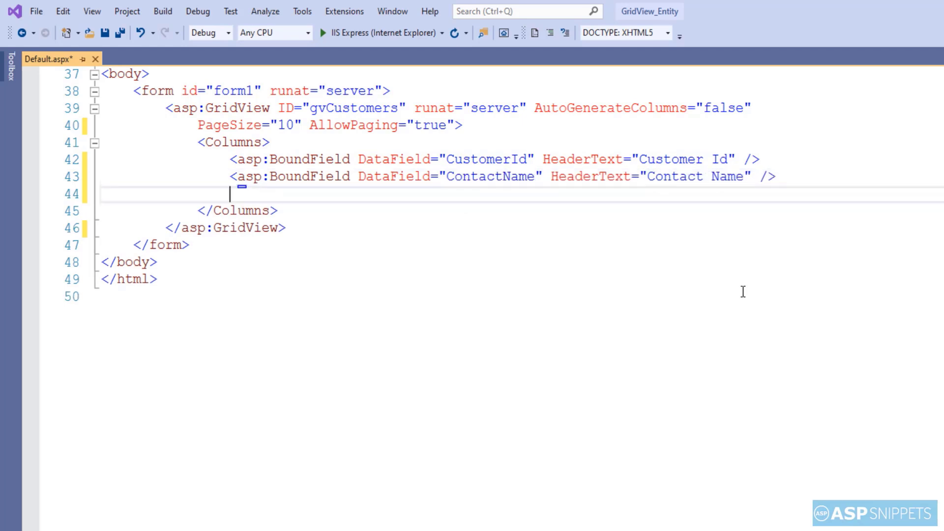
{"action": "key", "text": "ctrl+v"}
{"action": "double_click", "coordinate": [488, 193]}
{"action": "type", "text": "City"}
{"action": "left_click", "coordinate": [592, 193]}
{"action": "left_click_drag", "start_coordinate": [592, 194], "coordinate": [678, 193]}
{"action": "type", "text": "City"}
- Add the fourth column as a Country bound field and save Default.aspx
{"action": "key", "text": "End"}
{"action": "key", "text": "Return"}
{"action": "key", "text": "ctrl+v"}
{"action": "double_click", "coordinate": [485, 211]}
{"action": "type", "text": "Country"}
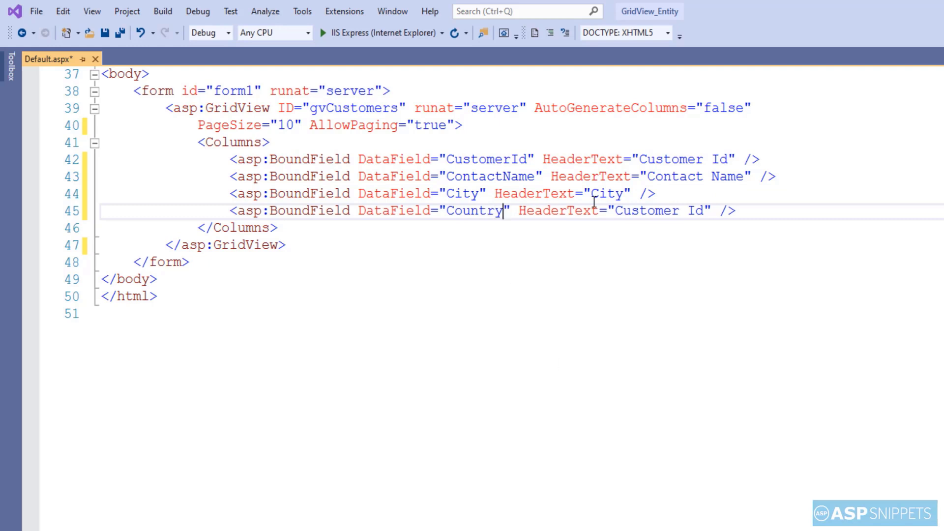
{"action": "left_click", "coordinate": [614, 210]}
{"action": "left_click_drag", "start_coordinate": [614, 211], "coordinate": [705, 210]}
{"action": "type", "text": "Country"}
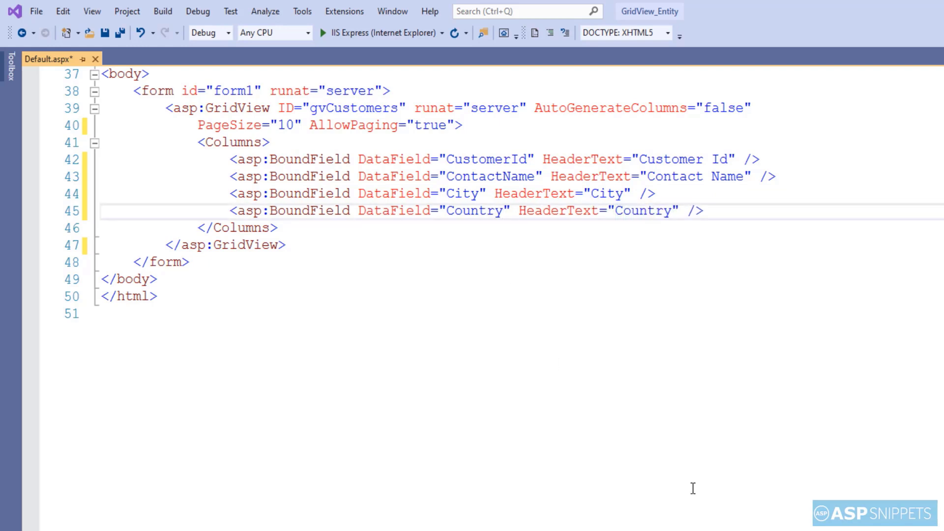
{"action": "key", "text": "Down"}
{"action": "key", "text": "ctrl+s"}
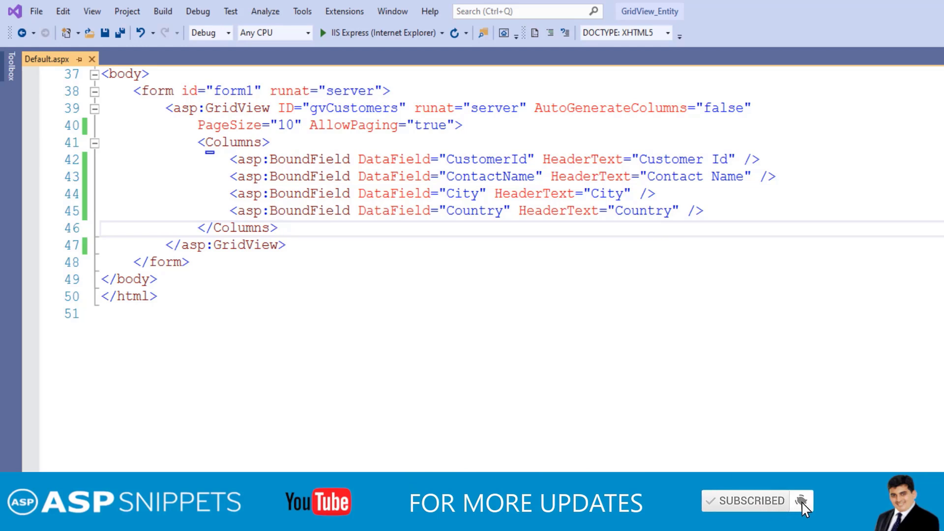
{"action": "key", "text": "Down"}
{"action": "key", "text": "Return"}
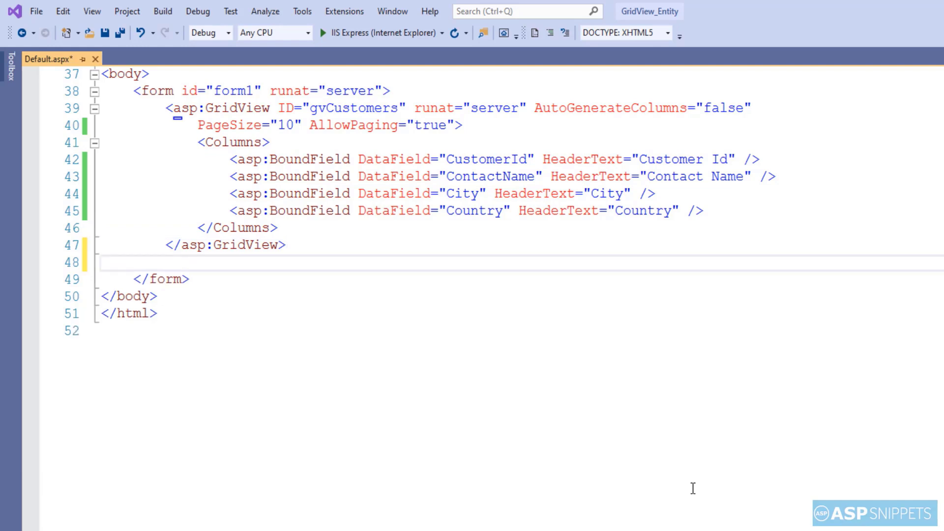
{"action": "type", "text": "<asp:O"}
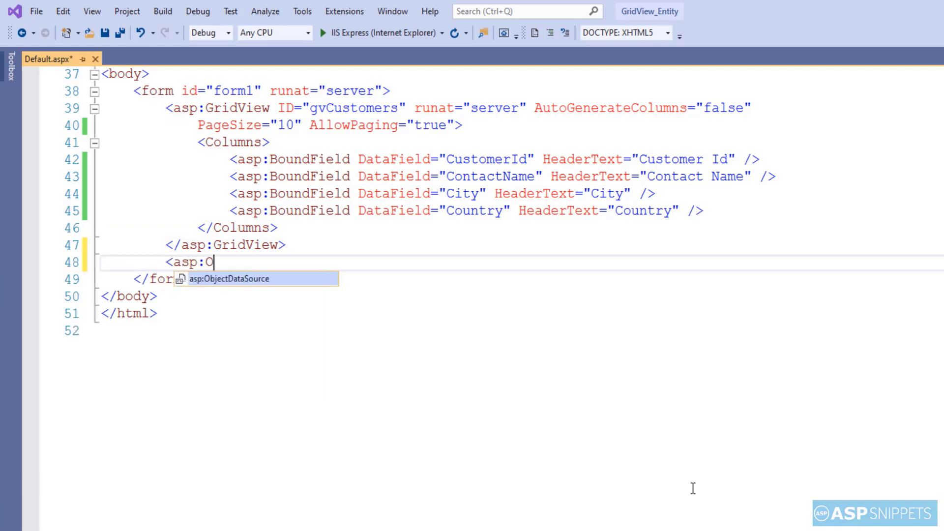
- Add dsCustomers ObjectDataSource: runat server, EnablePaging true, SelectMethod GetCustomers, SelectCountMethod GetCustomersCount
{"action": "key", "text": "Tab"}
{"action": "type", "text": "ID=\"dsCustomer"}
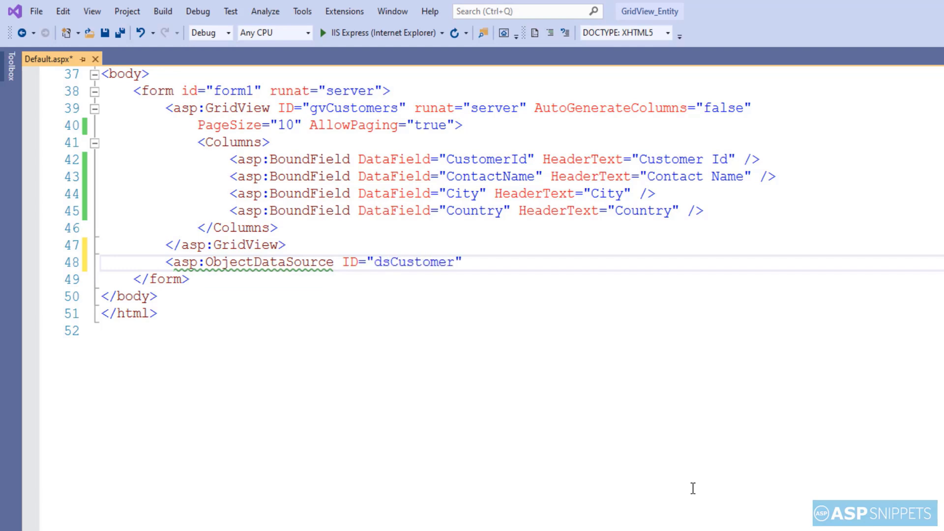
{"action": "type", "text": "s\""}
{"action": "type", "text": " run"}
{"action": "key", "text": "Tab"}
{"action": "type", "text": "=\""}
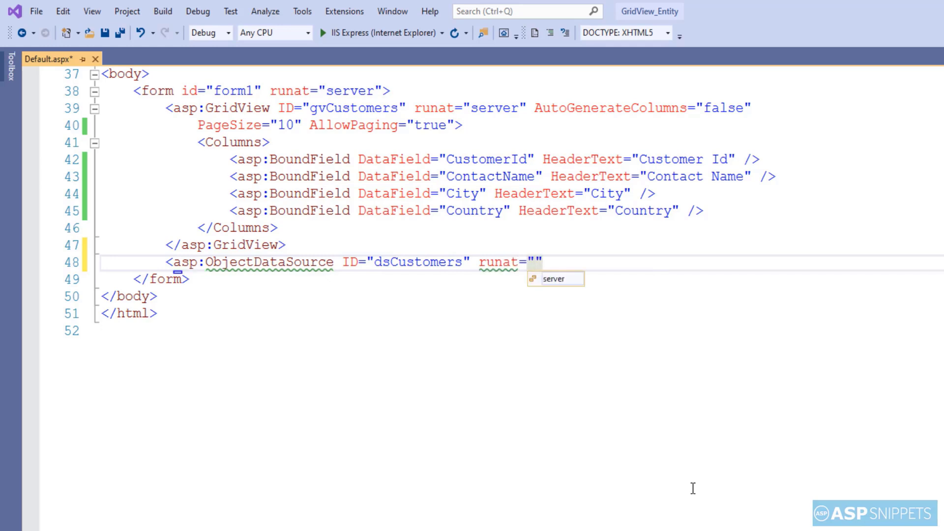
{"action": "type", "text": "server"}
{"action": "key", "text": "Tab"}
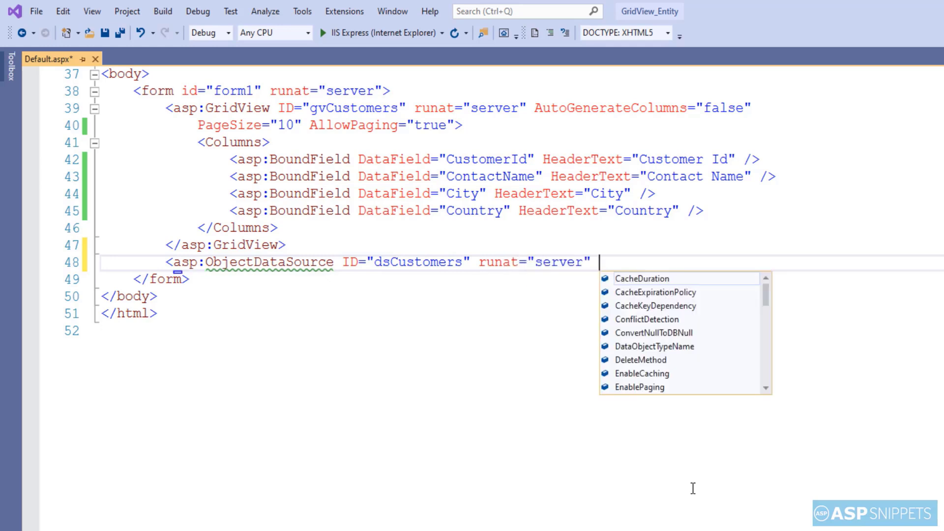
{"action": "type", "text": "enab"}
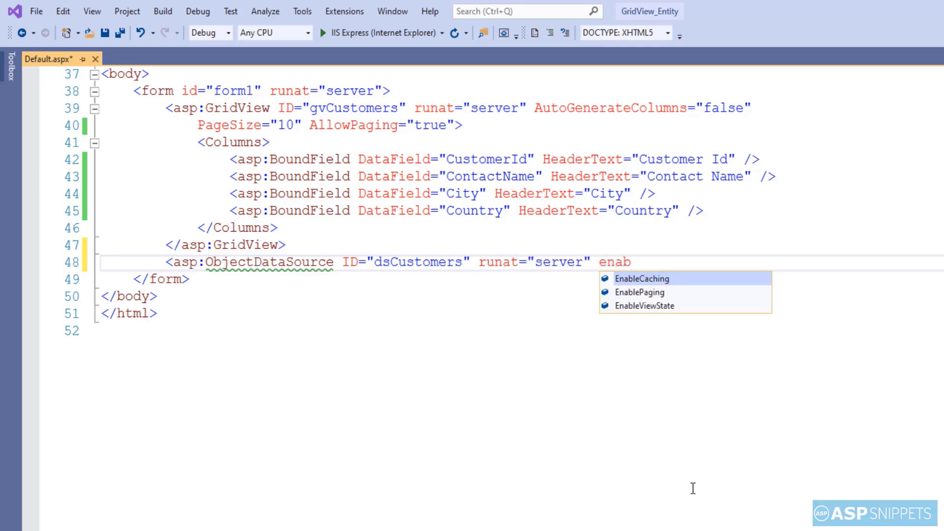
{"action": "key", "text": "Down"}
{"action": "key", "text": "Tab"}
{"action": "type", "text": "=\""}
{"action": "key", "text": "Down"}
{"action": "key", "text": "Tab"}
{"action": "key", "text": "Return"}
{"action": "type", "text": "s"}
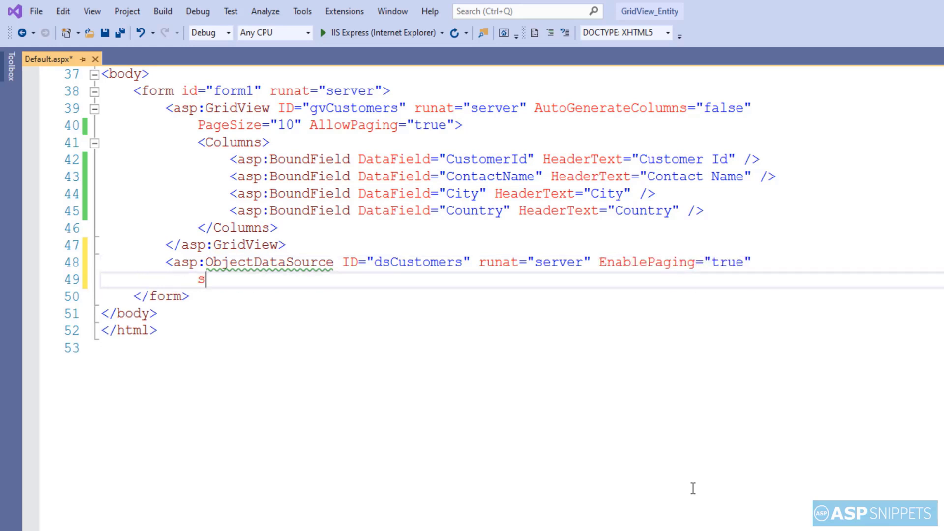
{"action": "type", "text": "ele"}
{"action": "key", "text": "ctrl+space"}
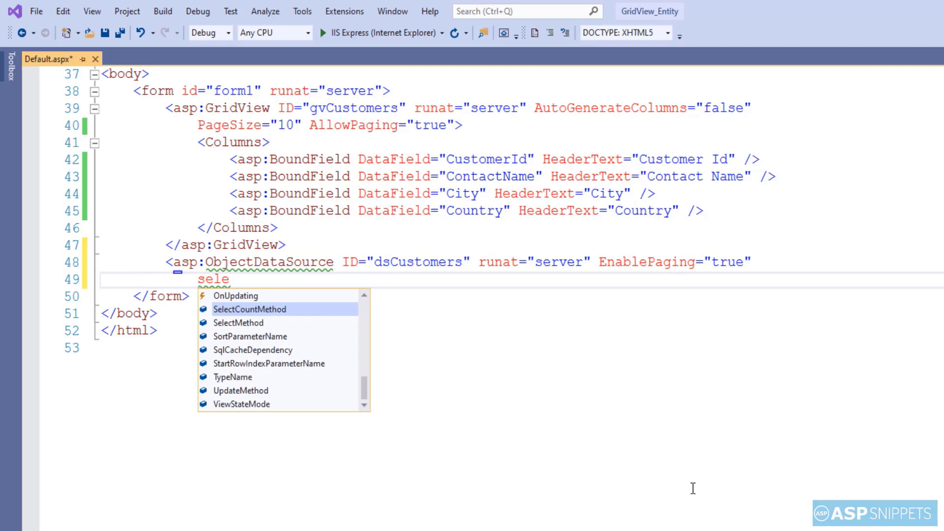
{"action": "key", "text": "Down"}
{"action": "key", "text": "Tab"}
{"action": "type", "text": "=\""}
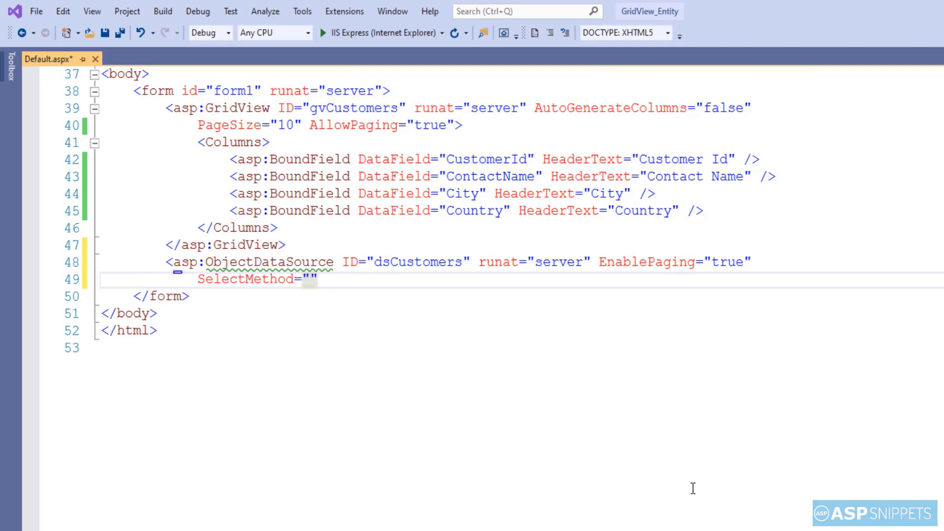
{"action": "type", "text": "GetCustomers"}
{"action": "key", "text": "Right"}
{"action": "type", "text": "se"}
{"action": "key", "text": "Tab"}
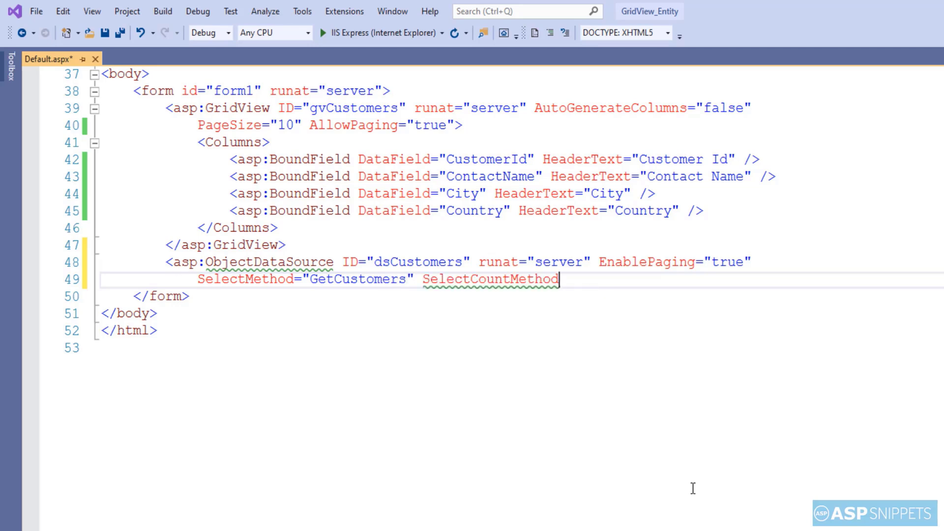
{"action": "type", "text": "=\"GetCustomersCount"}
- Set TypeName CustomerDS, MaximumRowsParameterName maxRows and StartRowIndexParameterName startIndex, then save
{"action": "key", "text": "Return"}
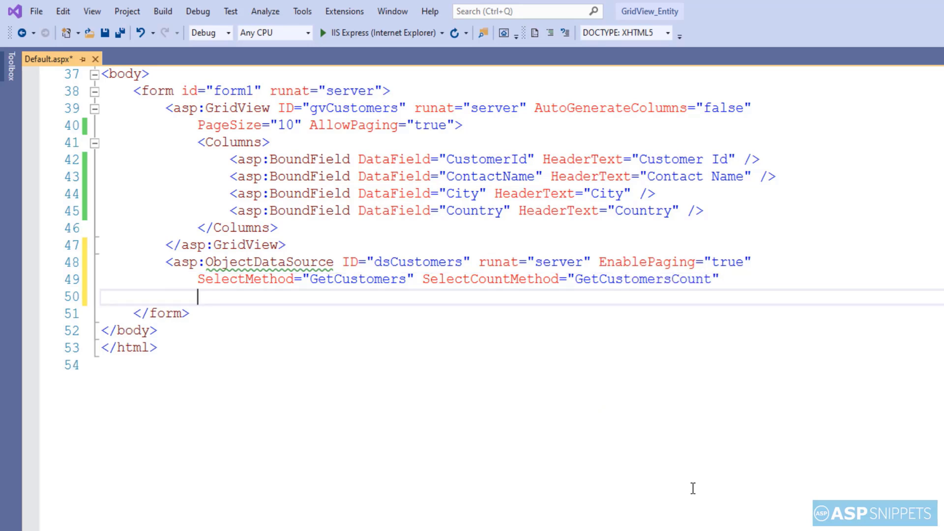
{"action": "type", "text": "TypeN"}
{"action": "key", "text": "ctrl+space"}
{"action": "key", "text": "Tab"}
{"action": "type", "text": "=\""}
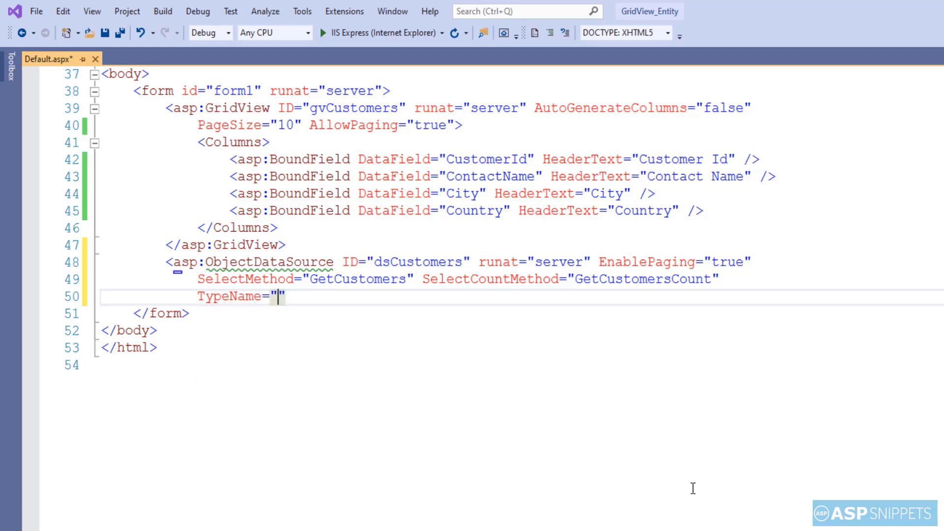
{"action": "type", "text": "CustomerDS\""}
{"action": "key", "text": "Return"}
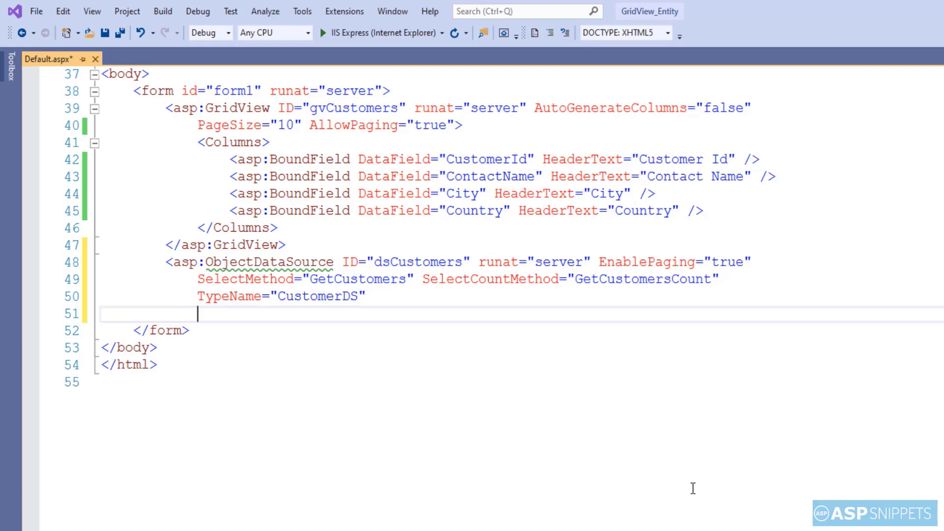
{"action": "key", "text": "BackSpace"}
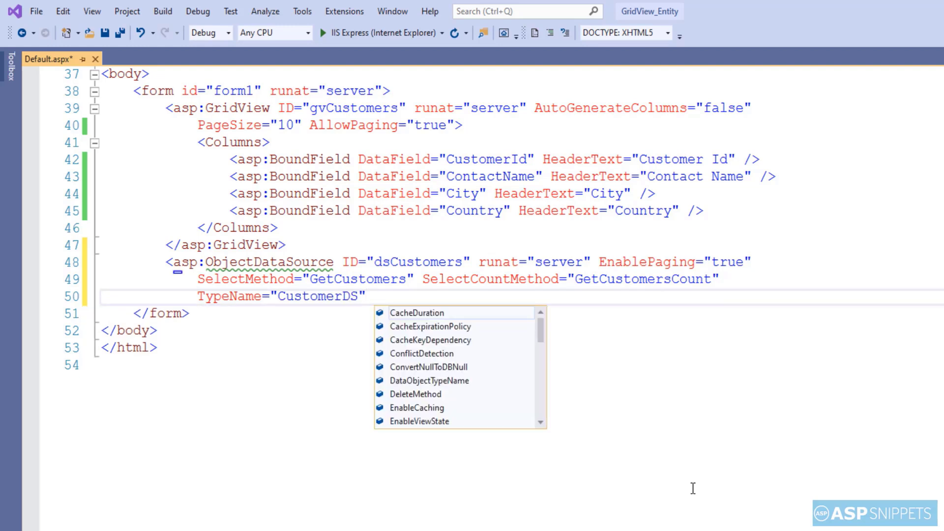
{"action": "type", "text": "max"}
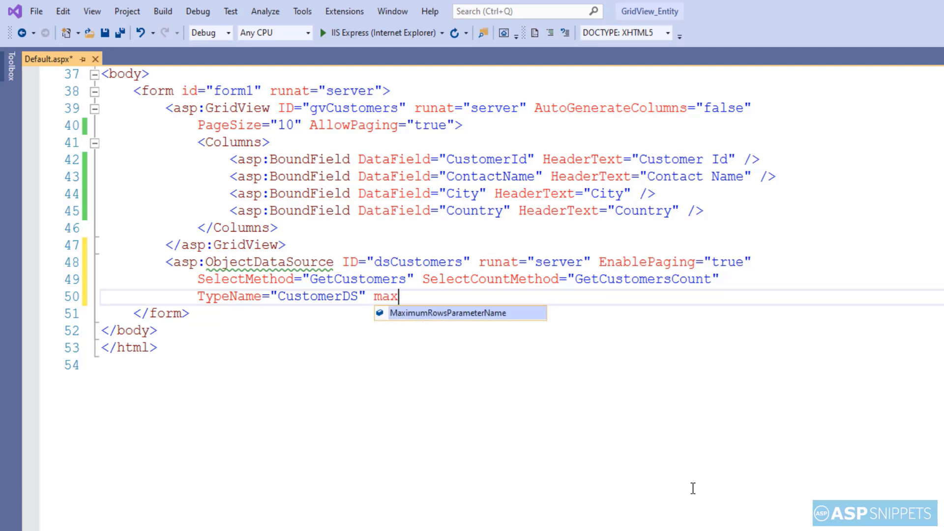
{"action": "key", "text": "Tab"}
{"action": "type", "text": "=\"maxRows"}
{"action": "key", "text": "Right"}
{"action": "key", "text": "Return"}
{"action": "type", "text": "s"}
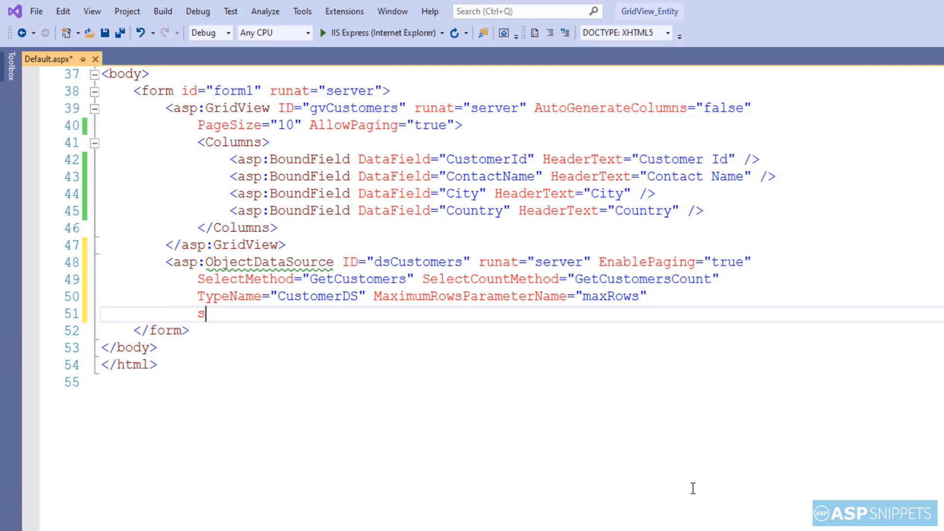
{"action": "type", "text": "tart"}
{"action": "key", "text": "Tab"}
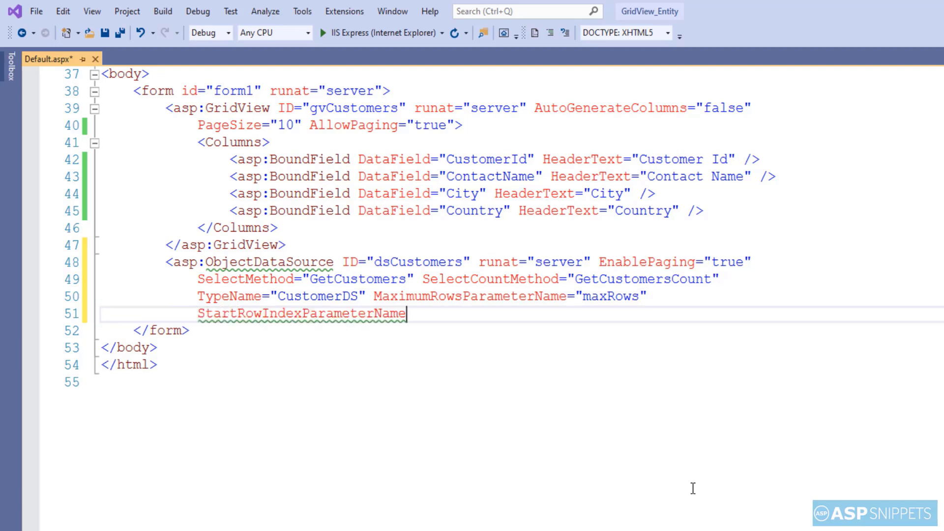
{"action": "type", "text": "=\"startIndex\""}
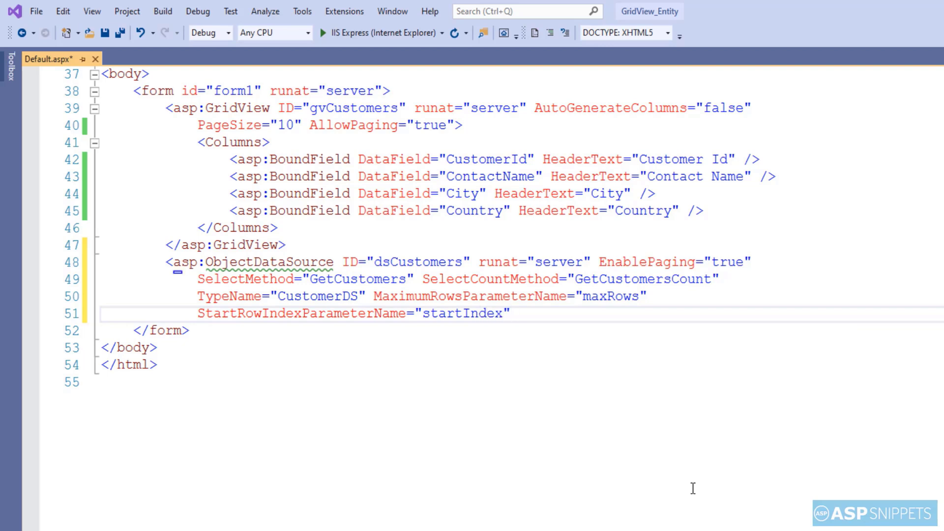
{"action": "type", "text": "></asp:ObjectDataSource>"}
{"action": "key", "text": "End"}
{"action": "key", "text": "ctrl+s"}
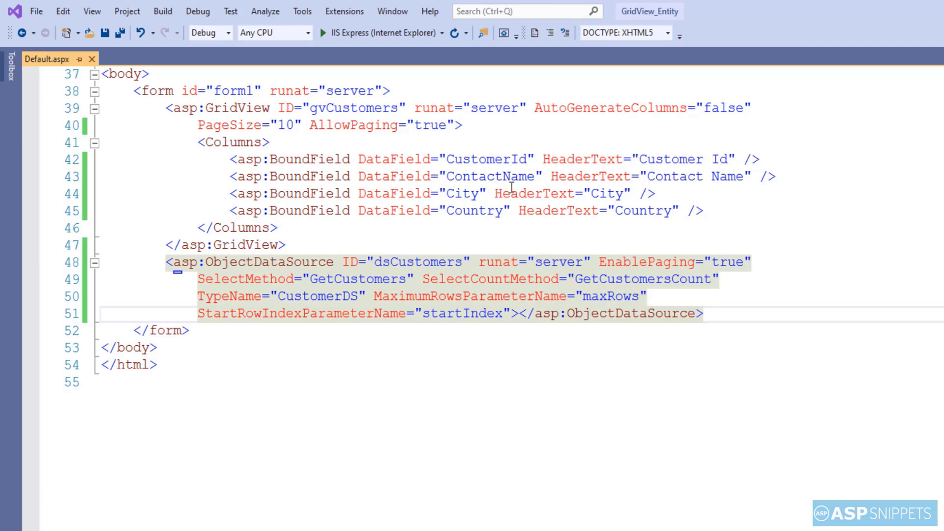
- Add DataSourceID="dsCustomers" to gvCustomers after AllowPaging and save Default.aspx
{"action": "left_click", "coordinate": [461, 131]}
{"action": "type", "text": "da"}
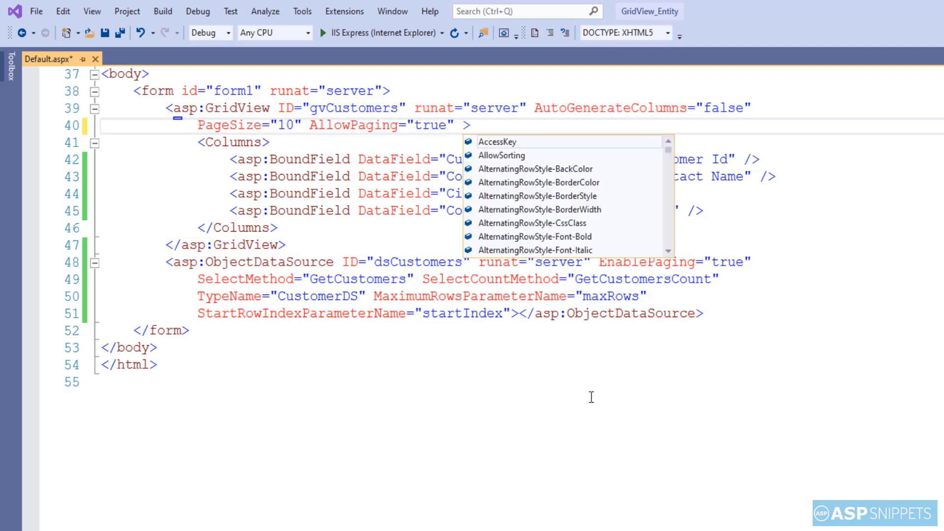
{"action": "key", "text": "Down"}
{"action": "key", "text": "Down"}
{"action": "key", "text": "Down"}
{"action": "key", "text": "Tab"}
{"action": "type", "text": "=\""}
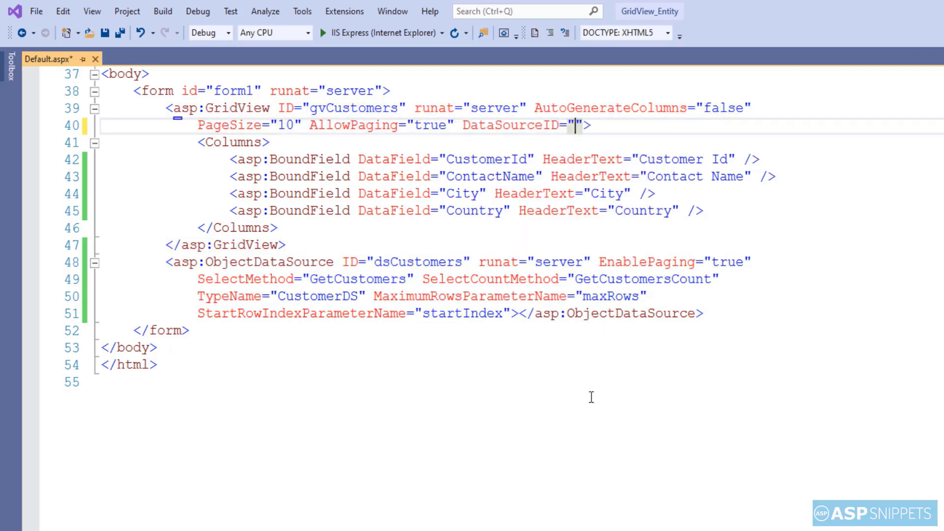
{"action": "type", "text": "dsCustomers"}
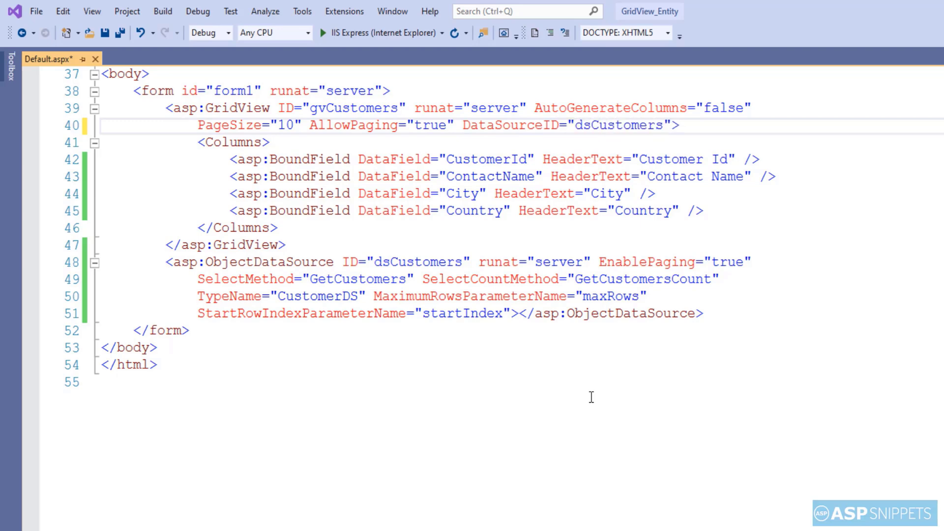
{"action": "key", "text": "ctrl+s"}
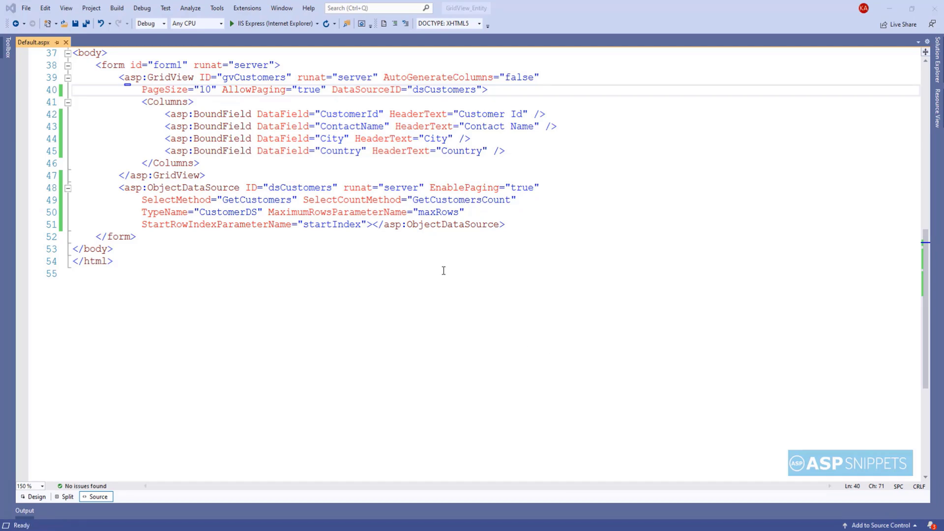
- Run the site in IIS Express (Internet Explorer) and page the customer grid to pages 2 and 3
{"action": "left_click", "coordinate": [273, 23]}
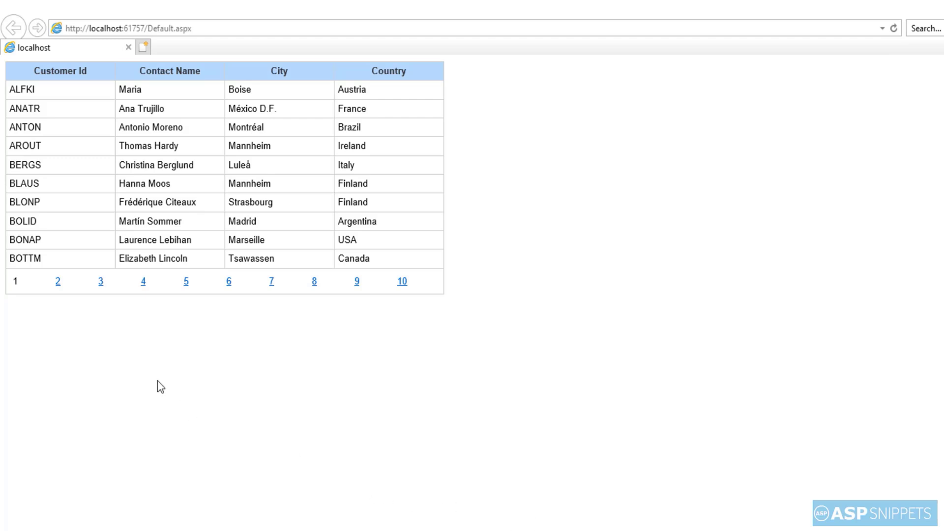
{"action": "left_click", "coordinate": [57, 282]}
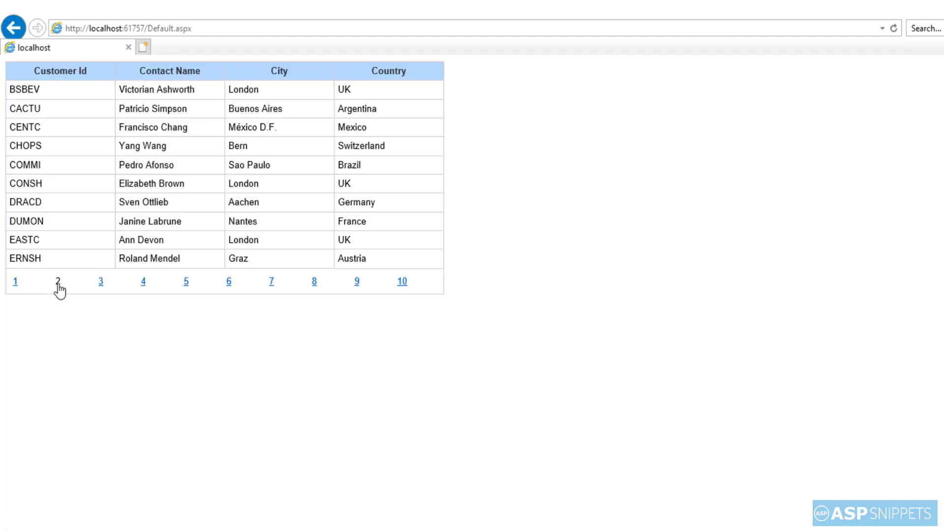
{"action": "left_click", "coordinate": [101, 282]}
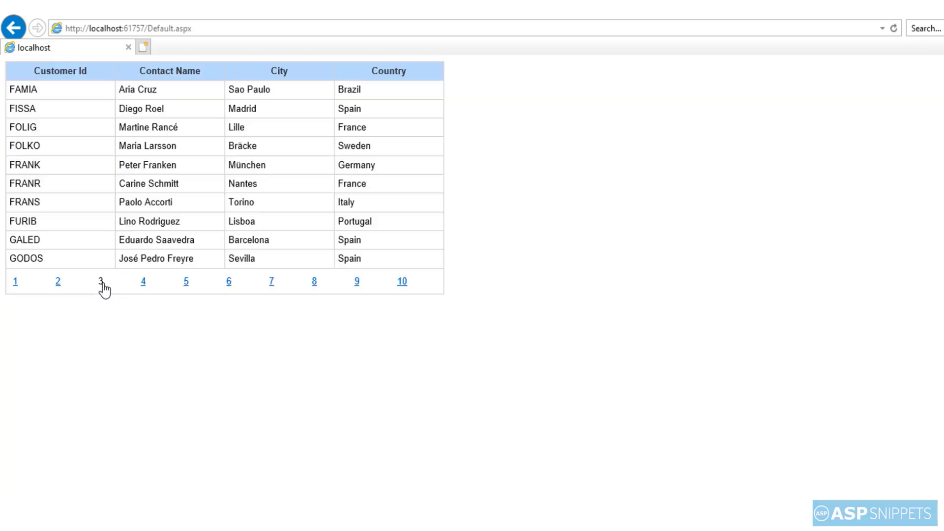